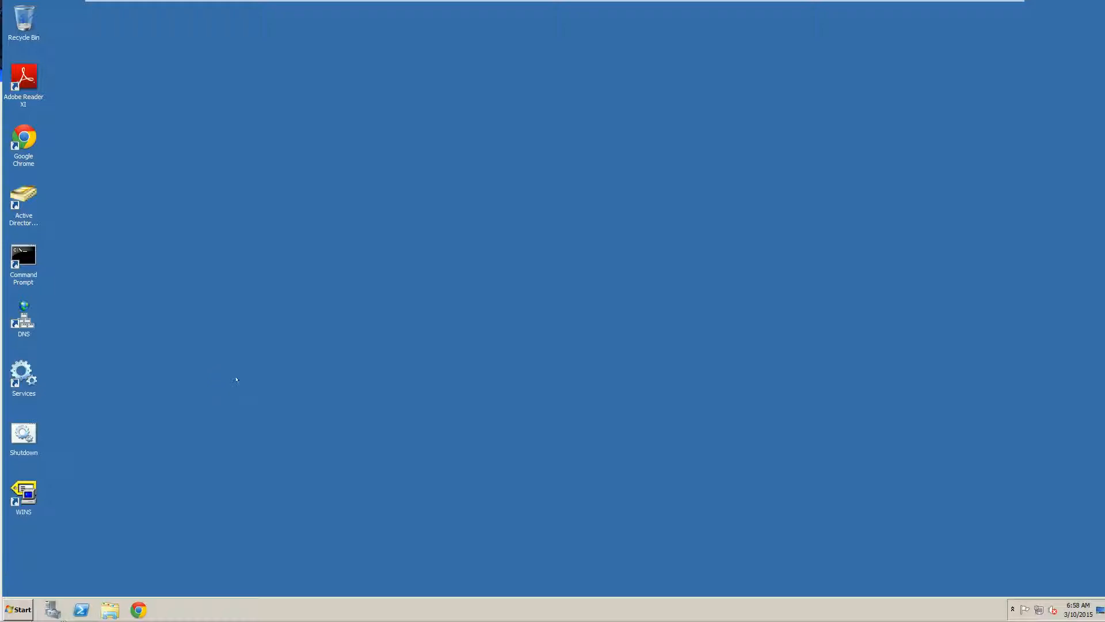
Launch Active Directory Users and Computers from Administrative Tools and select the vita.local Users container
{"action": "left_click", "coordinate": [28, 193]}
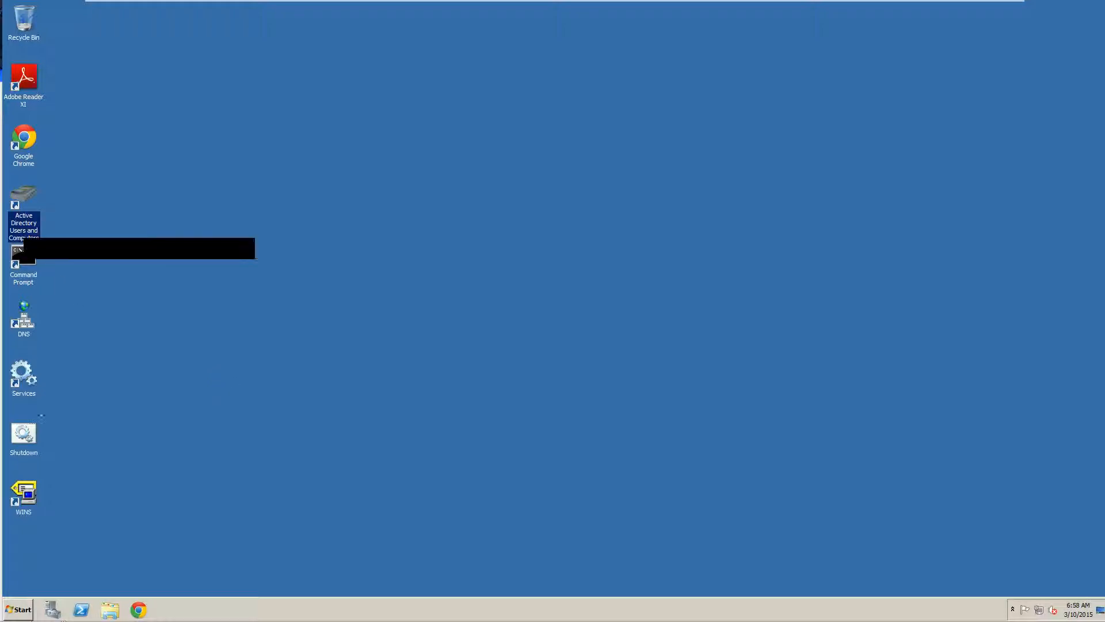
{"action": "left_click", "coordinate": [32, 606]}
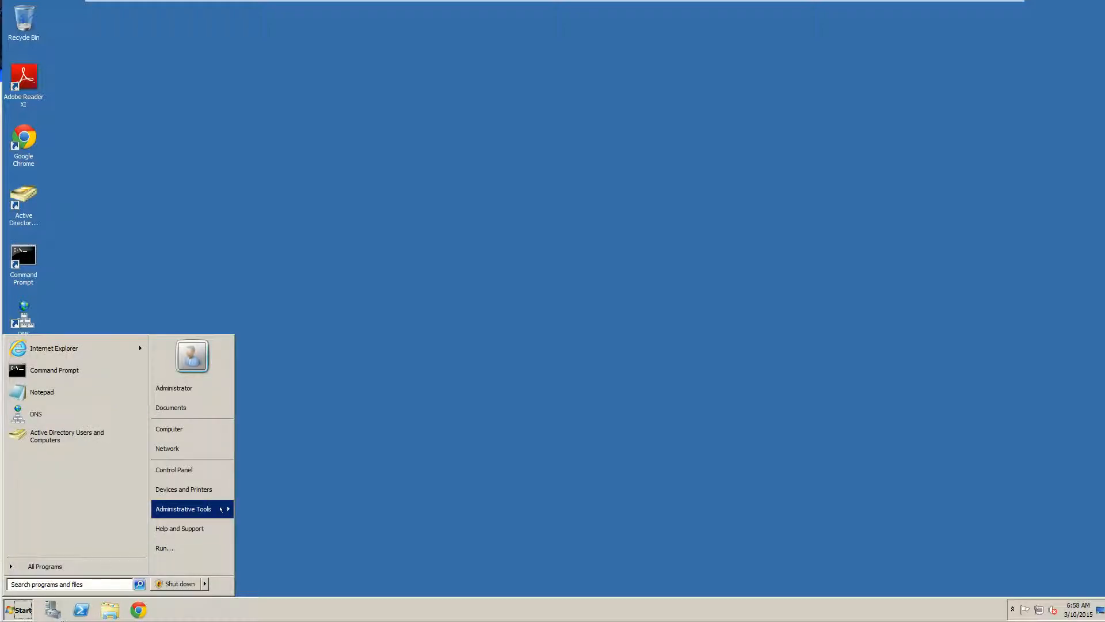
{"action": "left_click", "coordinate": [185, 509]}
{"action": "left_click", "coordinate": [319, 254]}
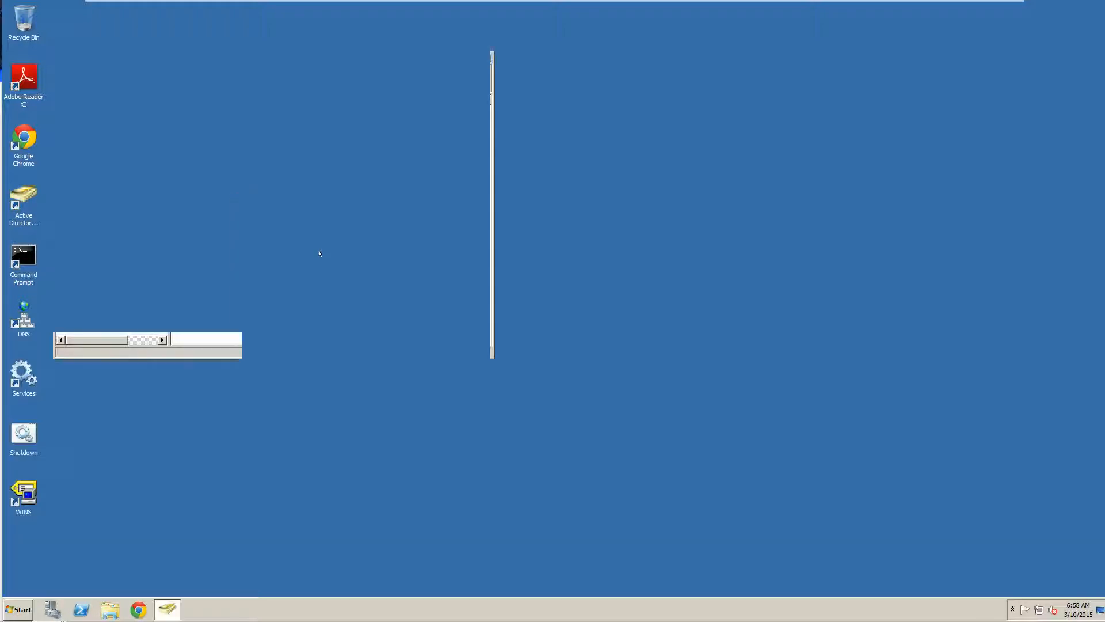
{"action": "left_click", "coordinate": [225, 322]}
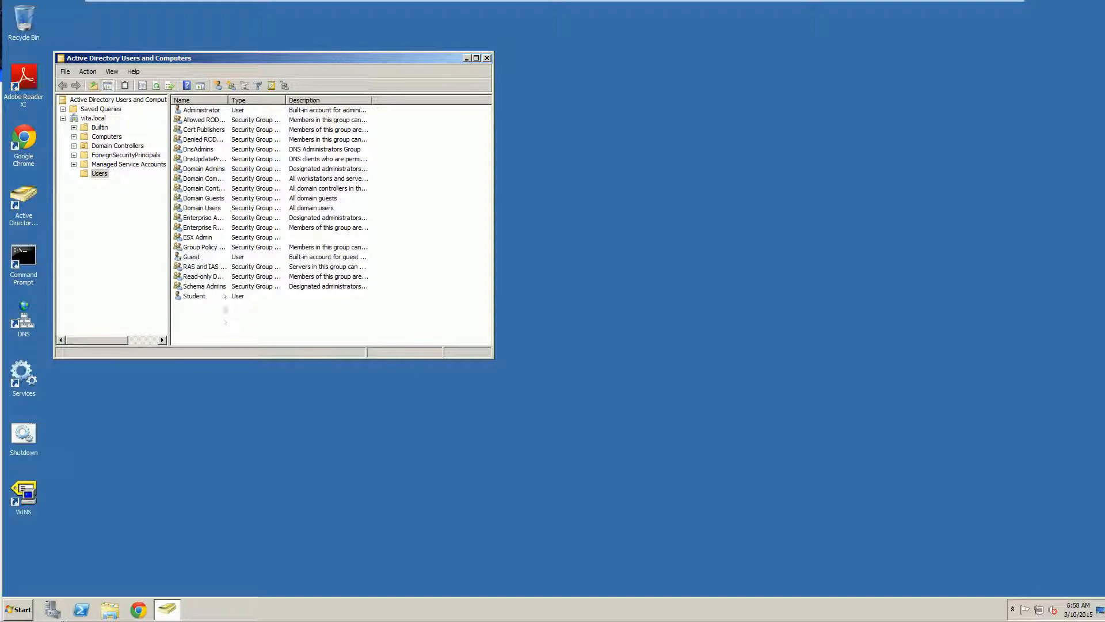
Start a new user in Users, entering the user's name and logon name with the vita.local suffix
{"action": "left_click", "coordinate": [218, 85]}
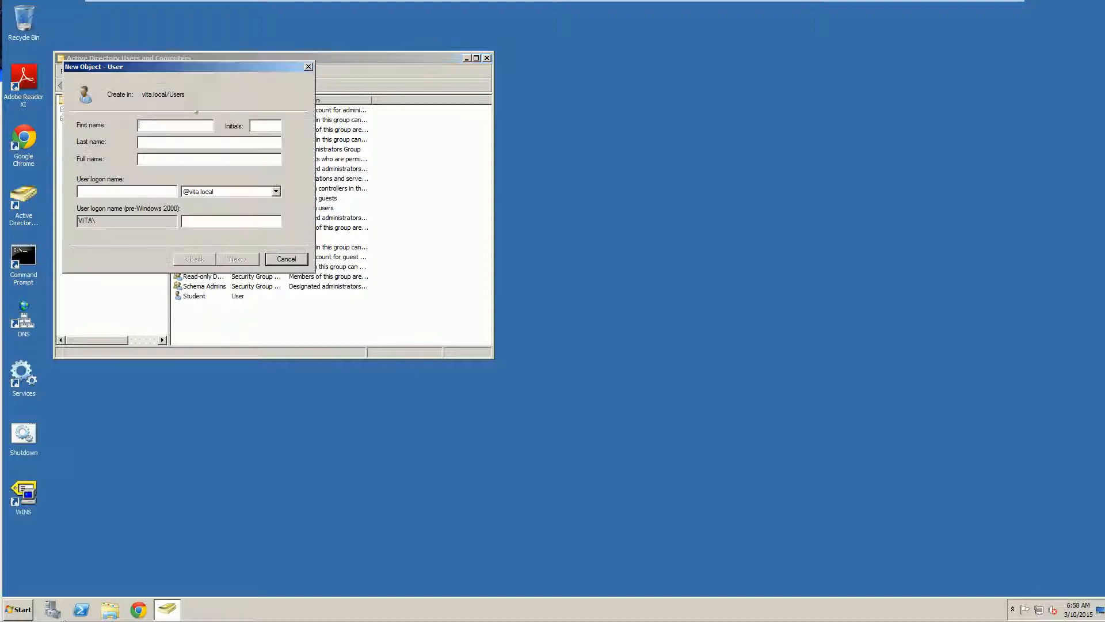
{"action": "type", "text": "vadmin"}
{"action": "type", "text": "Joe"}
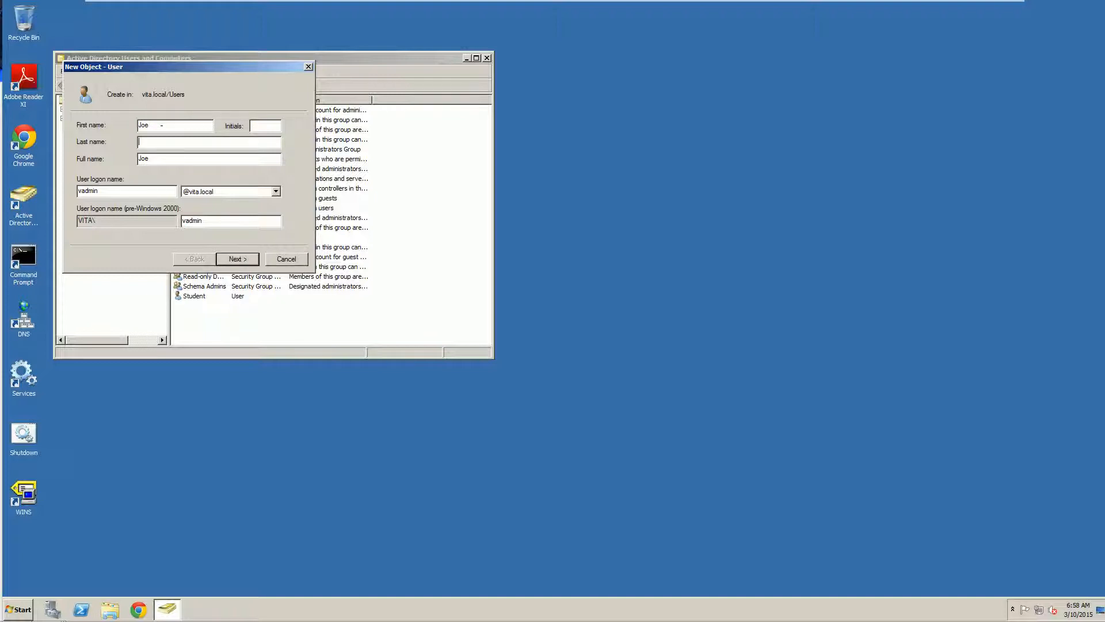
{"action": "type", "text": "Doe"}
{"action": "left_click_drag", "start_coordinate": [114, 192], "coordinate": [68, 181]}
{"action": "double_click", "coordinate": [202, 190]}
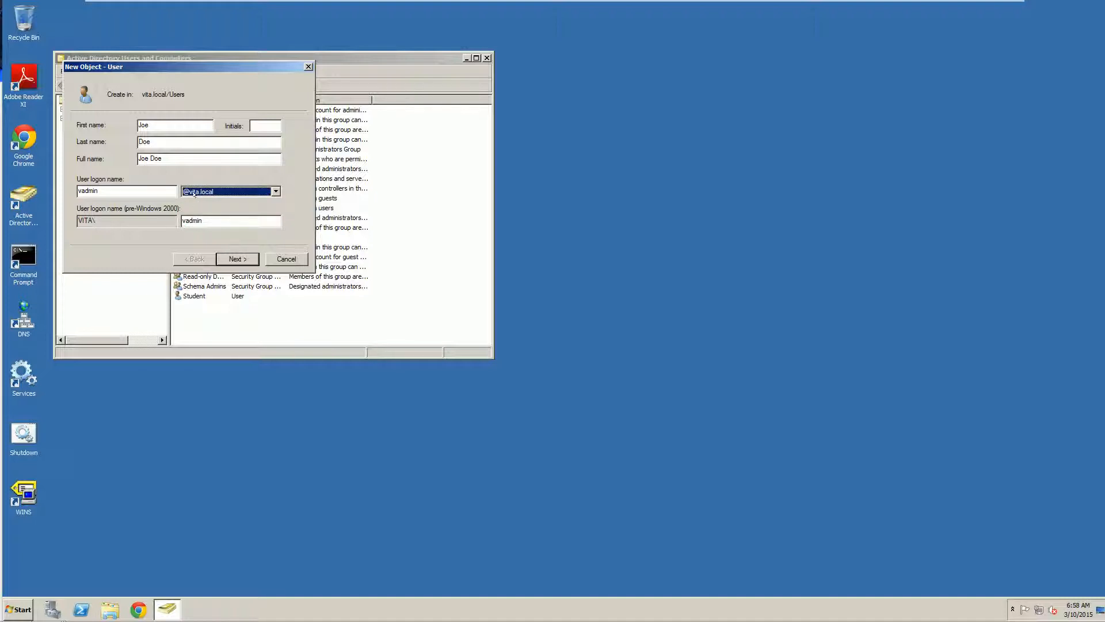
{"action": "left_click", "coordinate": [236, 258]}
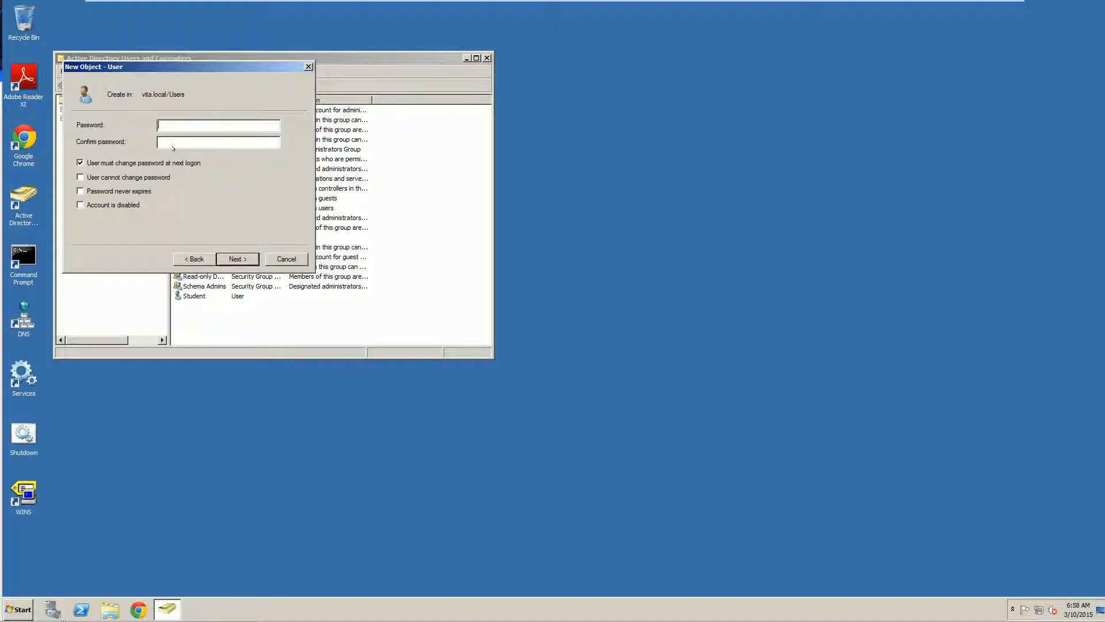
Set the user's password as never expiring and unchangeable, with no change required at next logon, and finish
{"action": "type", "text": "••••••••"}
{"action": "key", "text": "Tab"}
{"action": "type", "text": "•••"}
{"action": "key", "text": "BackSpace"}
{"action": "key", "text": "BackSpace"}
{"action": "key", "text": "BackSpace"}
{"action": "type", "text": "•••••••••"}
{"action": "left_click", "coordinate": [134, 161]}
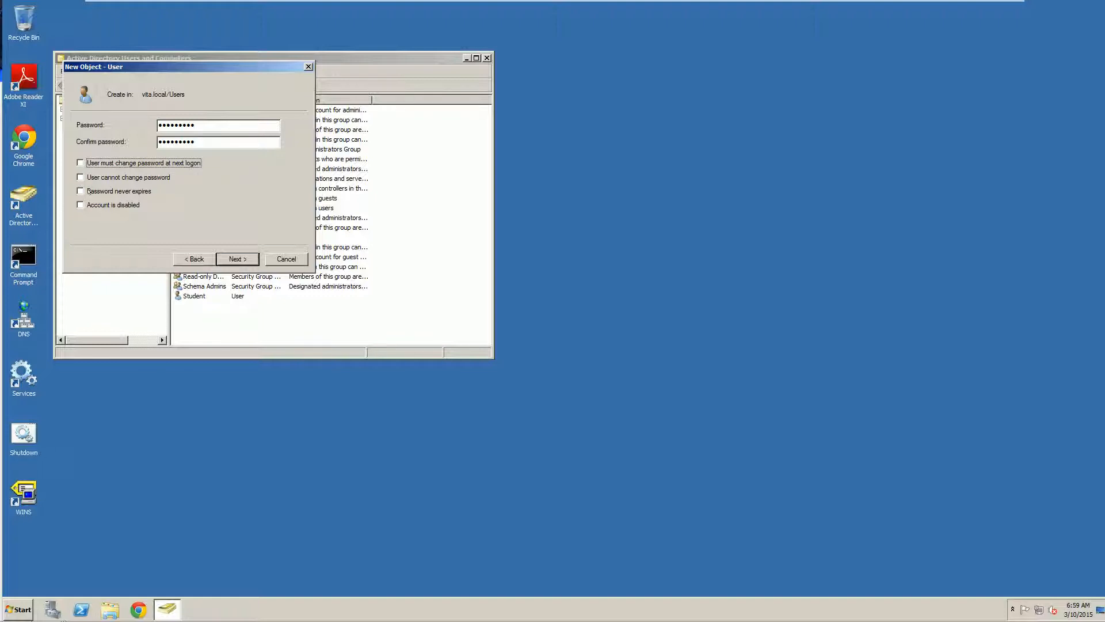
{"action": "left_click", "coordinate": [95, 191]}
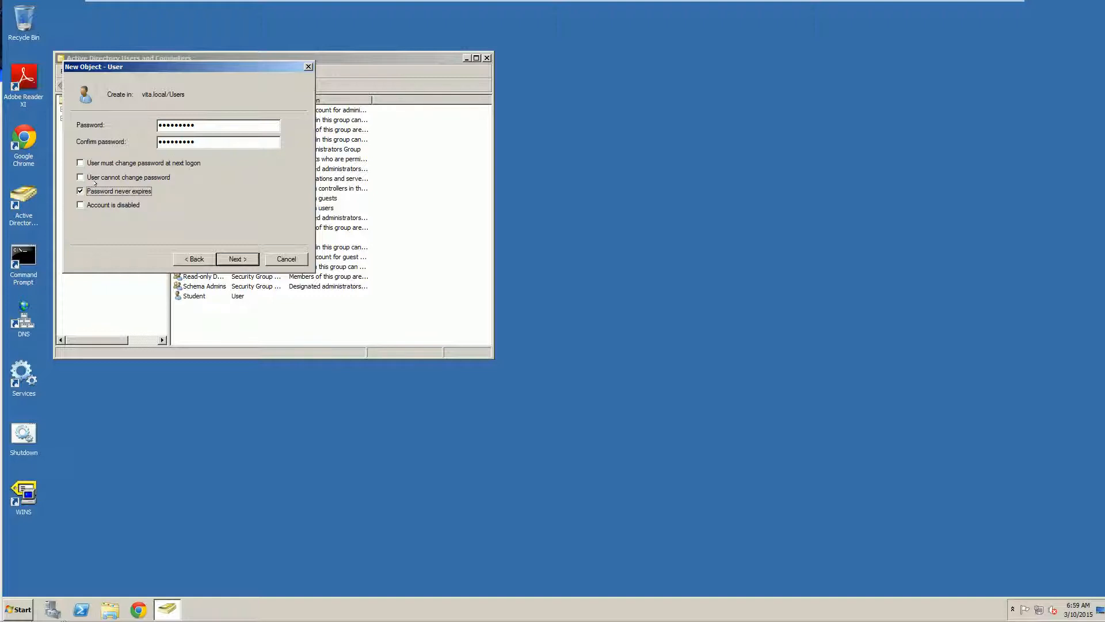
{"action": "left_click", "coordinate": [96, 177]}
{"action": "left_click", "coordinate": [225, 258]}
{"action": "left_click", "coordinate": [222, 258]}
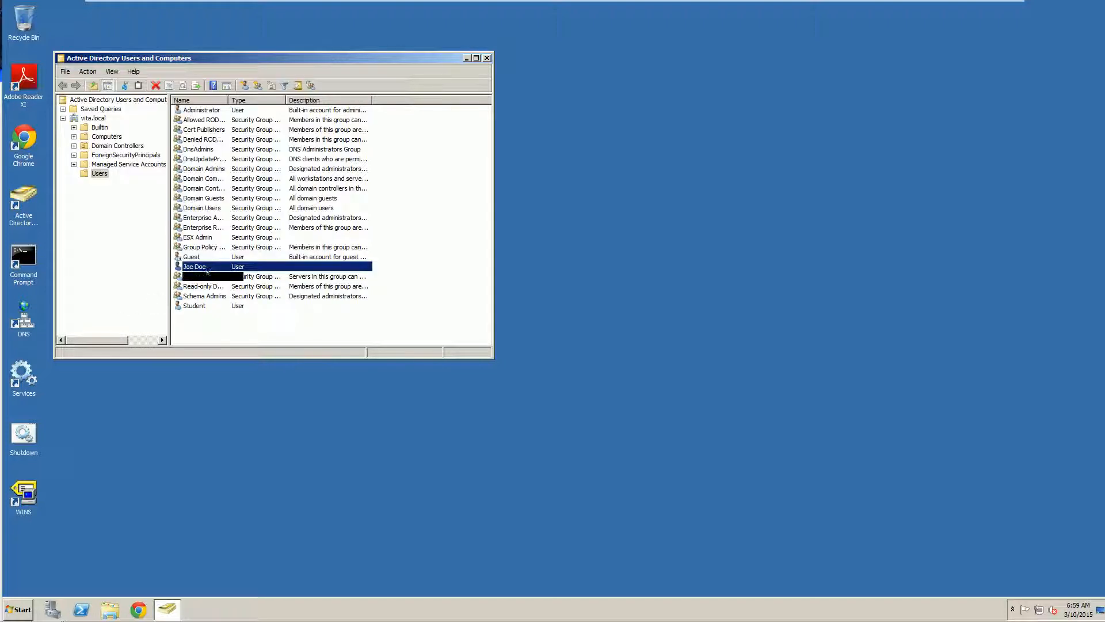
Open the ESX Admin group's properties on its Members list
{"action": "left_click", "coordinate": [201, 266]}
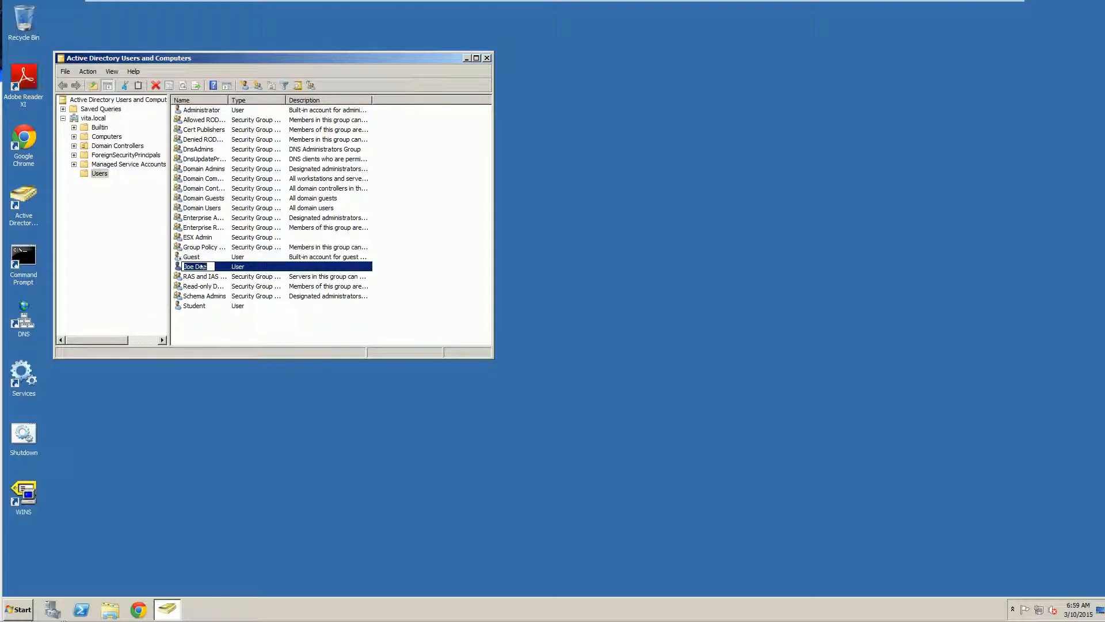
{"action": "key", "text": "Escape"}
{"action": "left_click", "coordinate": [202, 236]}
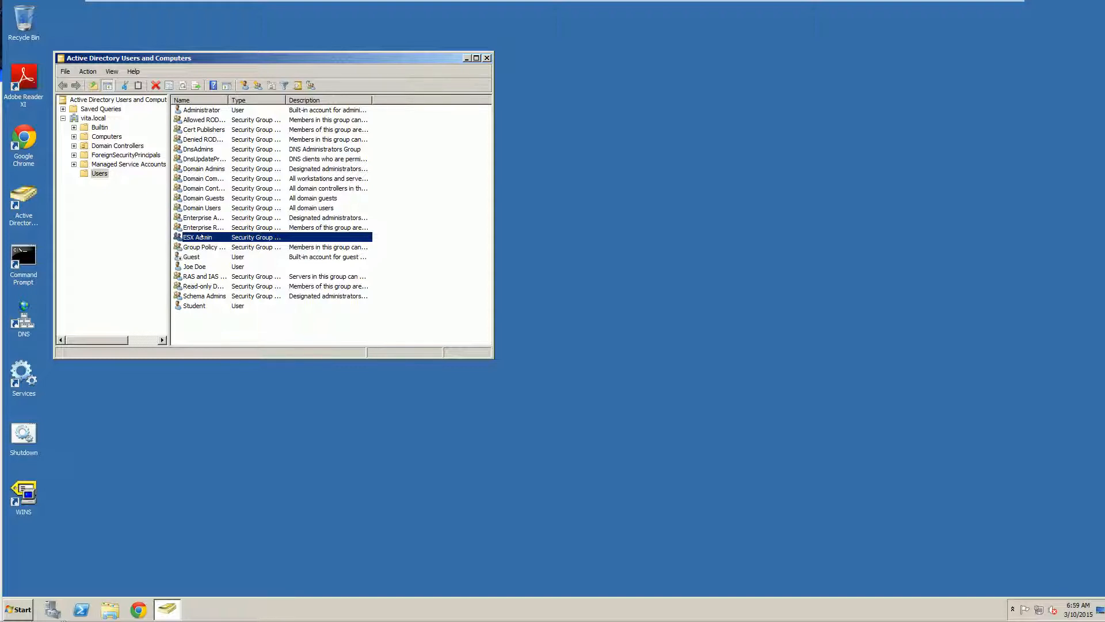
{"action": "double_click", "coordinate": [202, 236]}
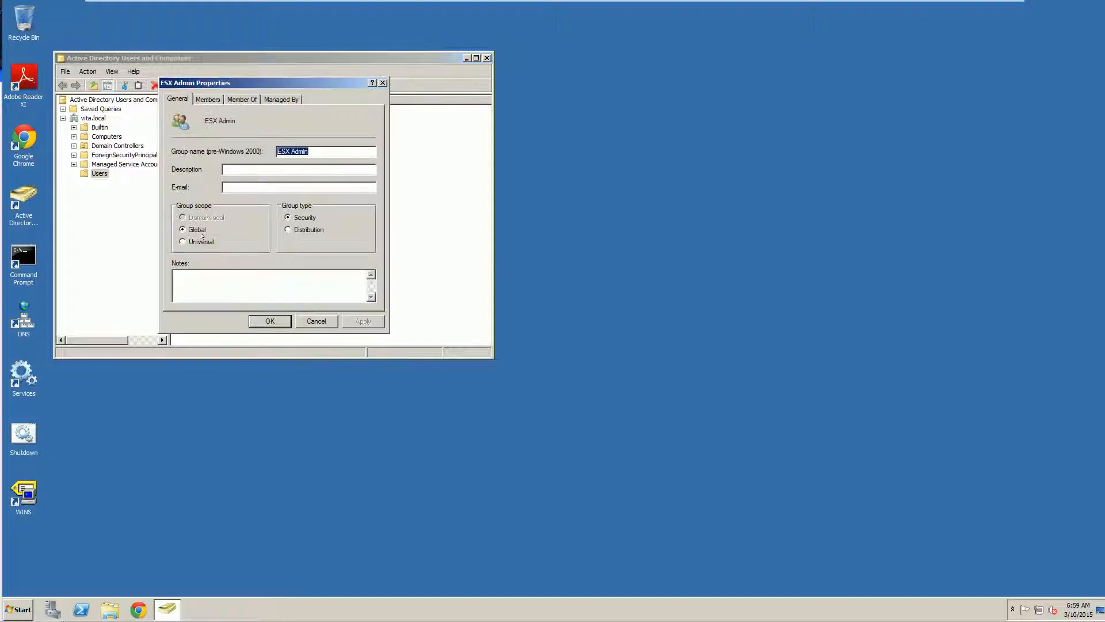
{"action": "left_click", "coordinate": [206, 100]}
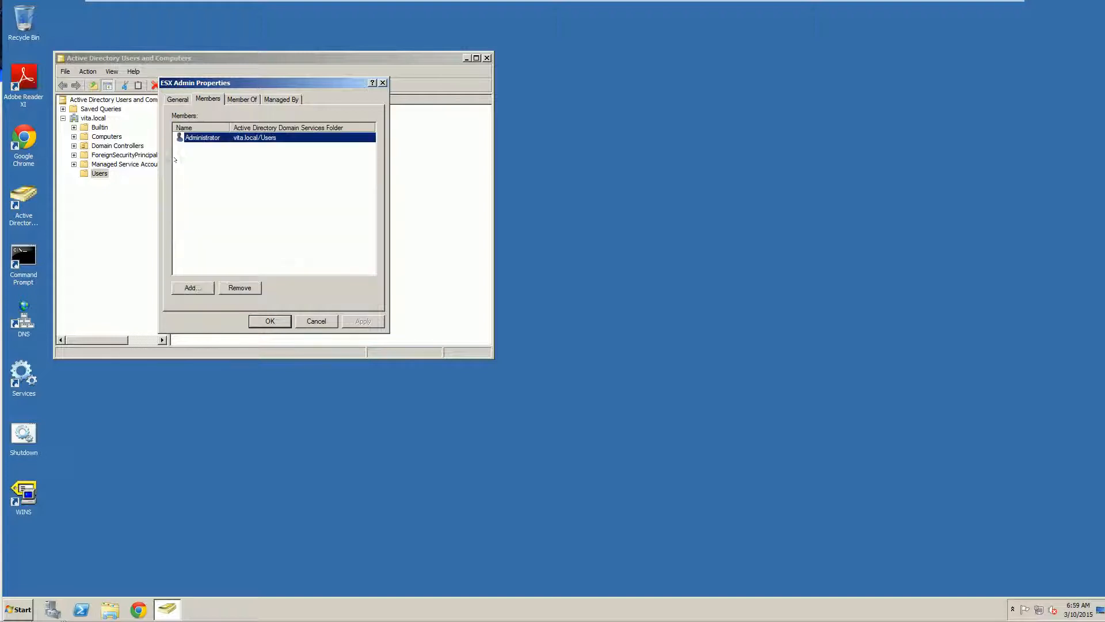
Add Domain Admins and the new user as ESX Admin members and save the group
{"action": "left_click", "coordinate": [185, 285]}
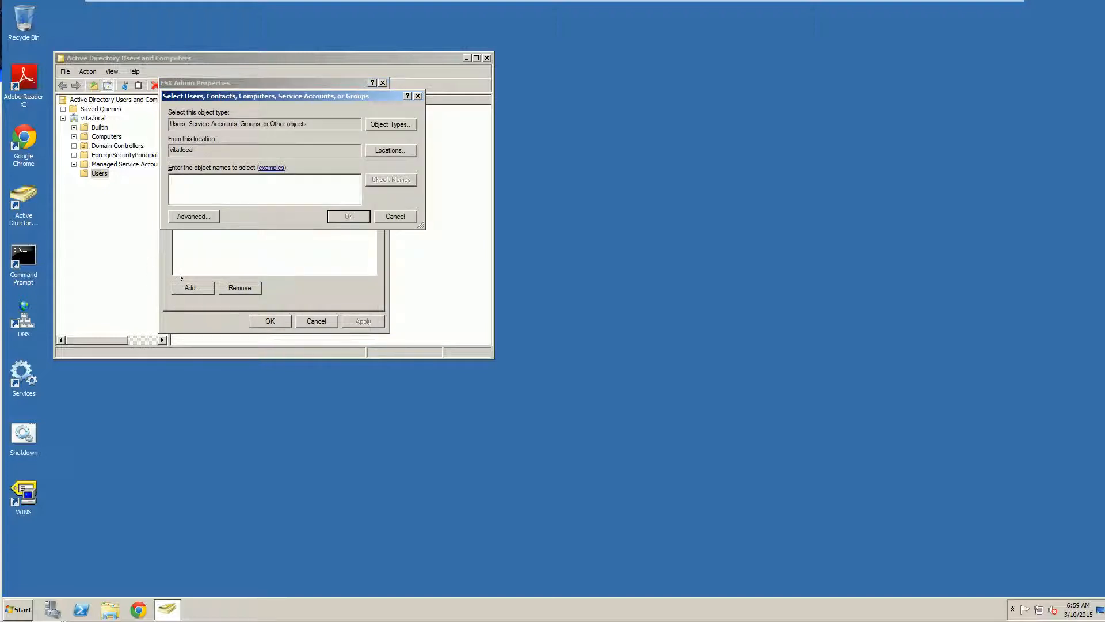
{"action": "type", "text": "domain admin"}
{"action": "left_click", "coordinate": [385, 182]}
{"action": "type", "text": "joe doe"}
{"action": "left_click", "coordinate": [385, 182]}
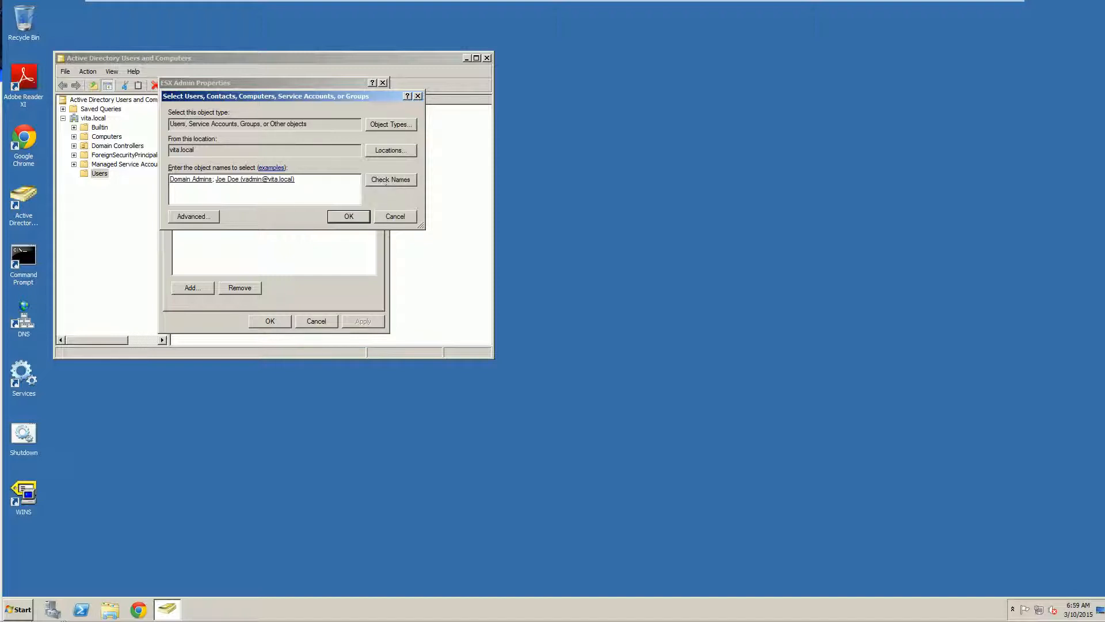
{"action": "left_click", "coordinate": [349, 216]}
{"action": "left_click", "coordinate": [193, 137]}
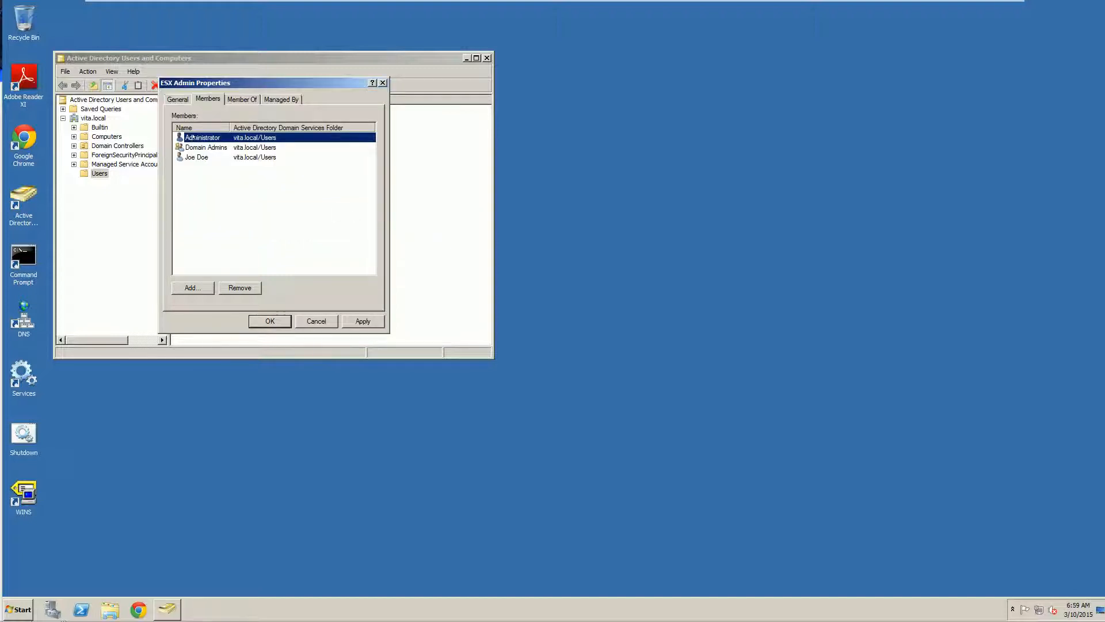
{"action": "left_click", "coordinate": [190, 147]}
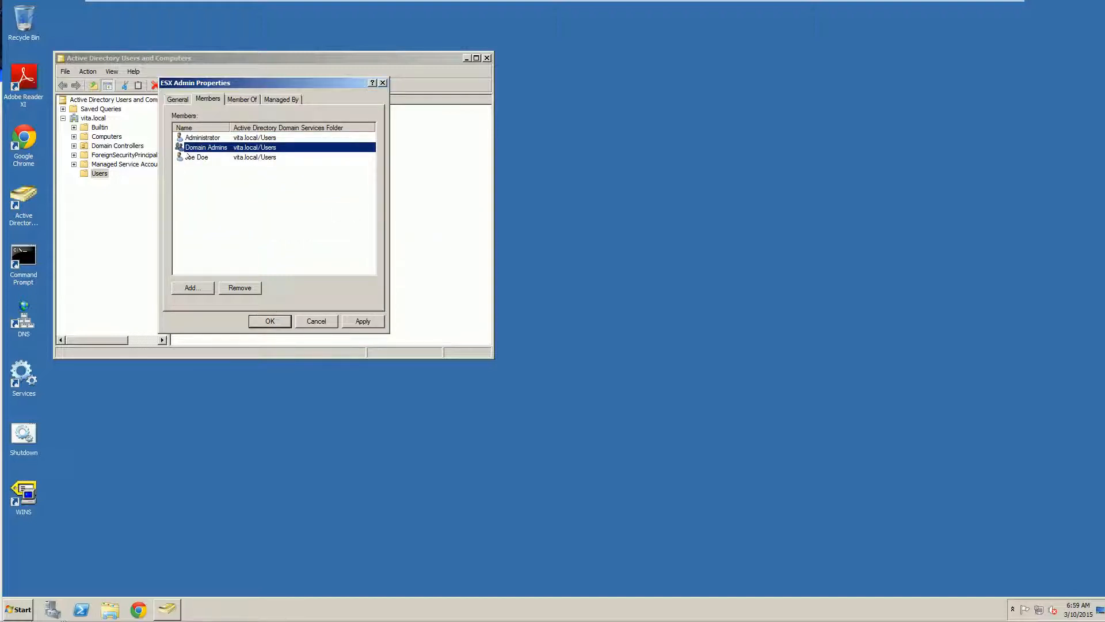
{"action": "left_click", "coordinate": [179, 161]}
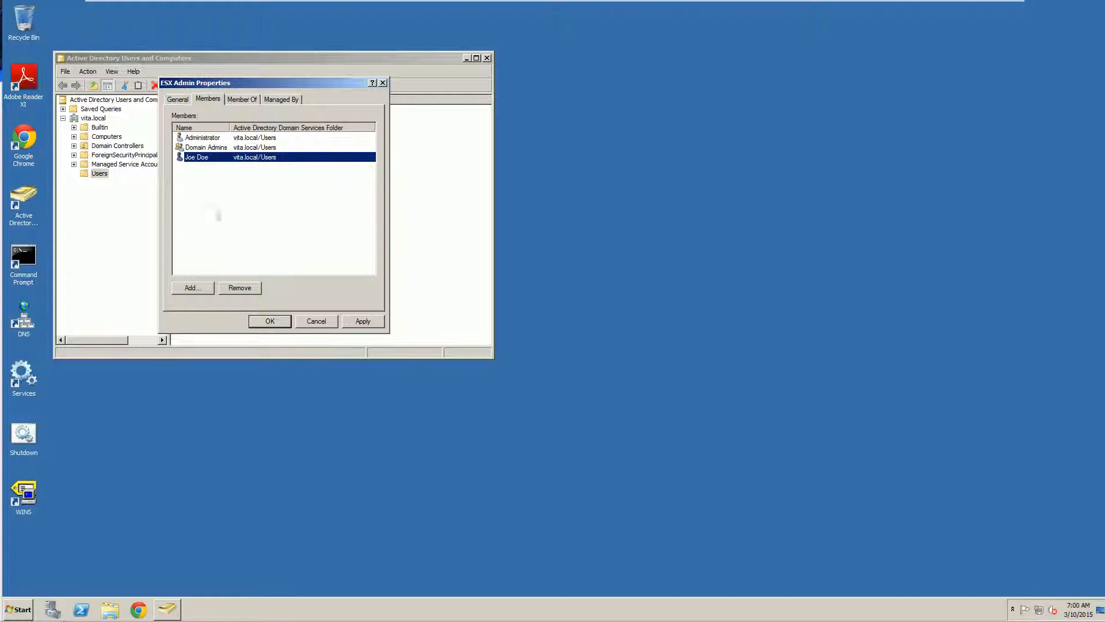
{"action": "left_click", "coordinate": [266, 321]}
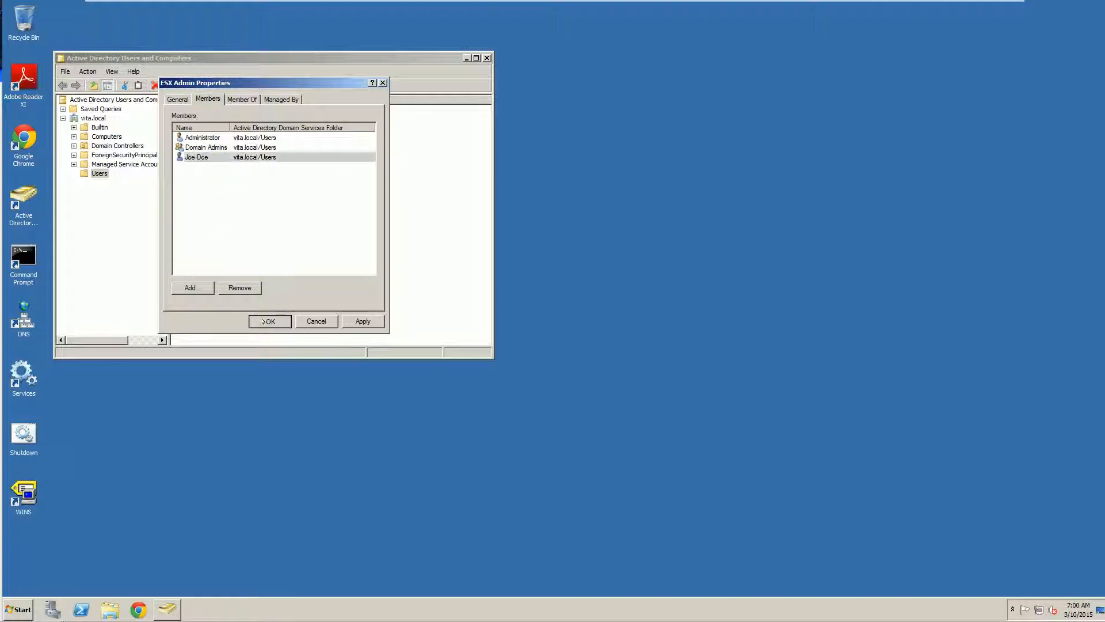
{"action": "left_click", "coordinate": [442, 304]}
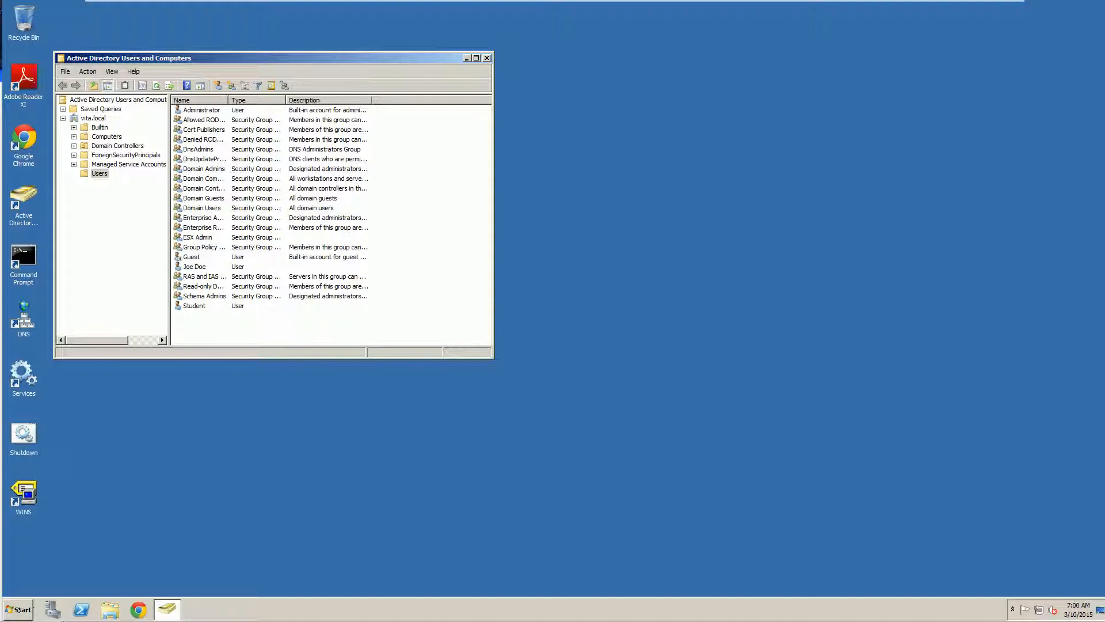
{"action": "left_click", "coordinate": [18, 609]}
{"action": "left_click", "coordinate": [43, 347]}
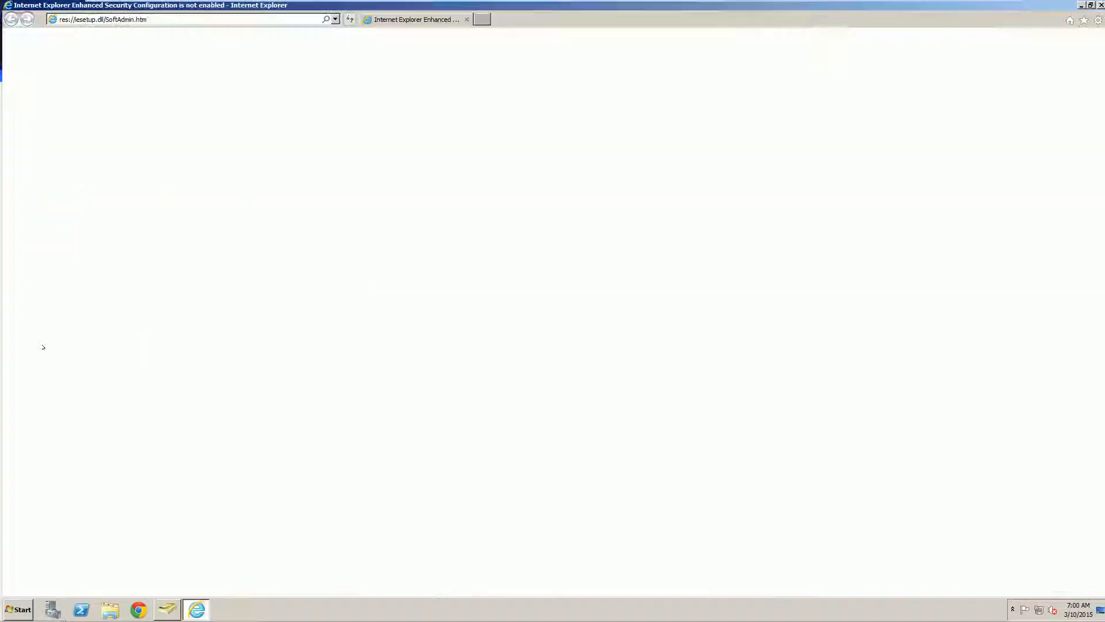
{"action": "left_click", "coordinate": [146, 20]}
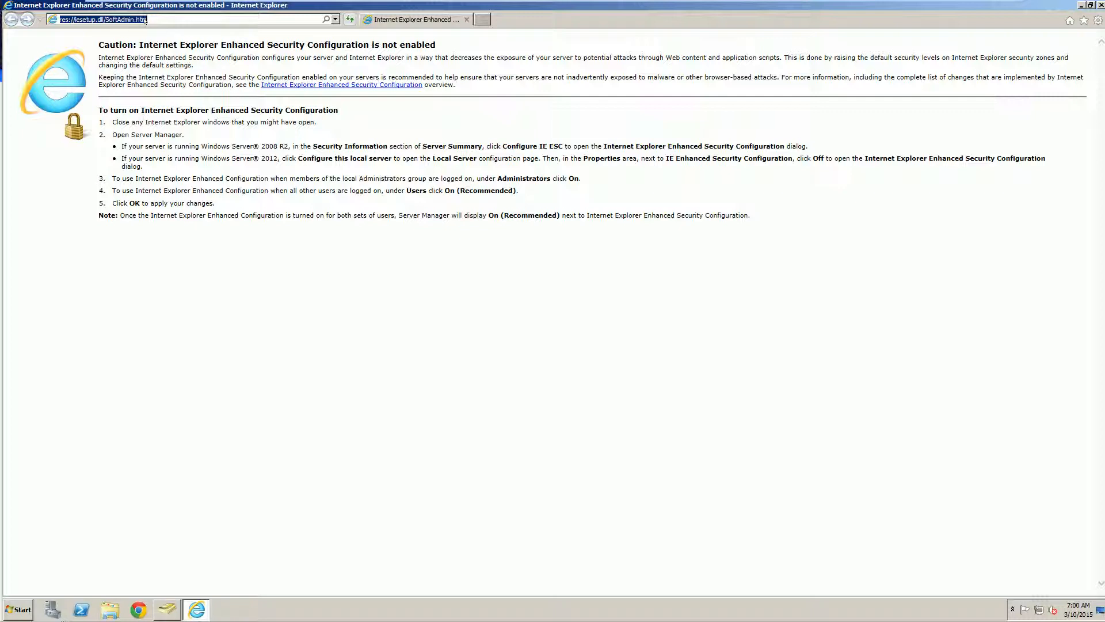
{"action": "type", "text": "192.168.246.20:9443/"}
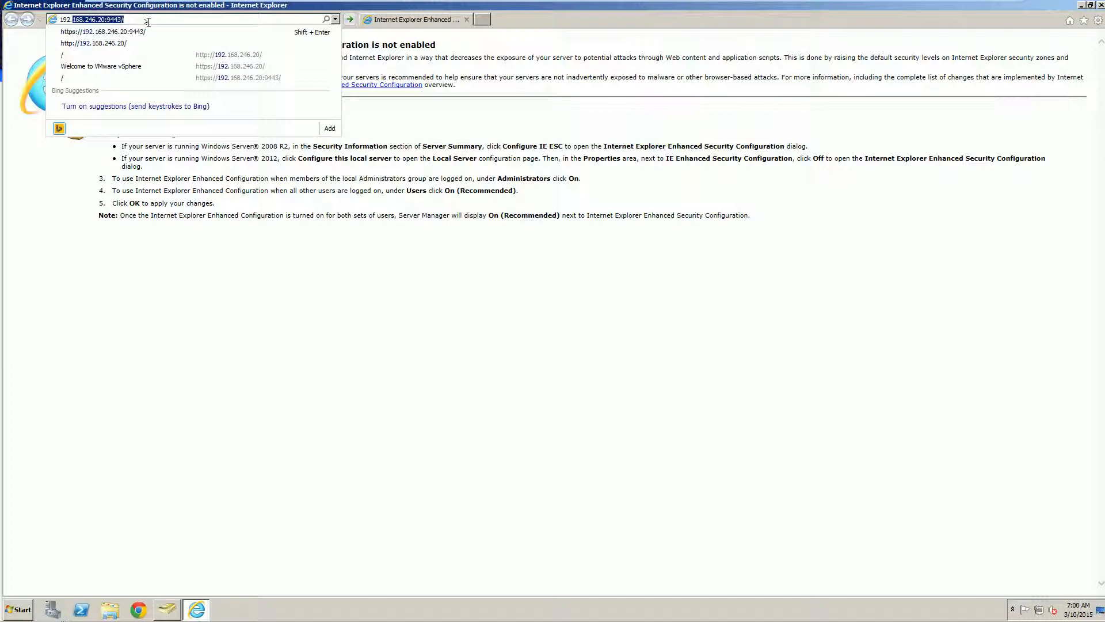
{"action": "key", "text": "Return"}
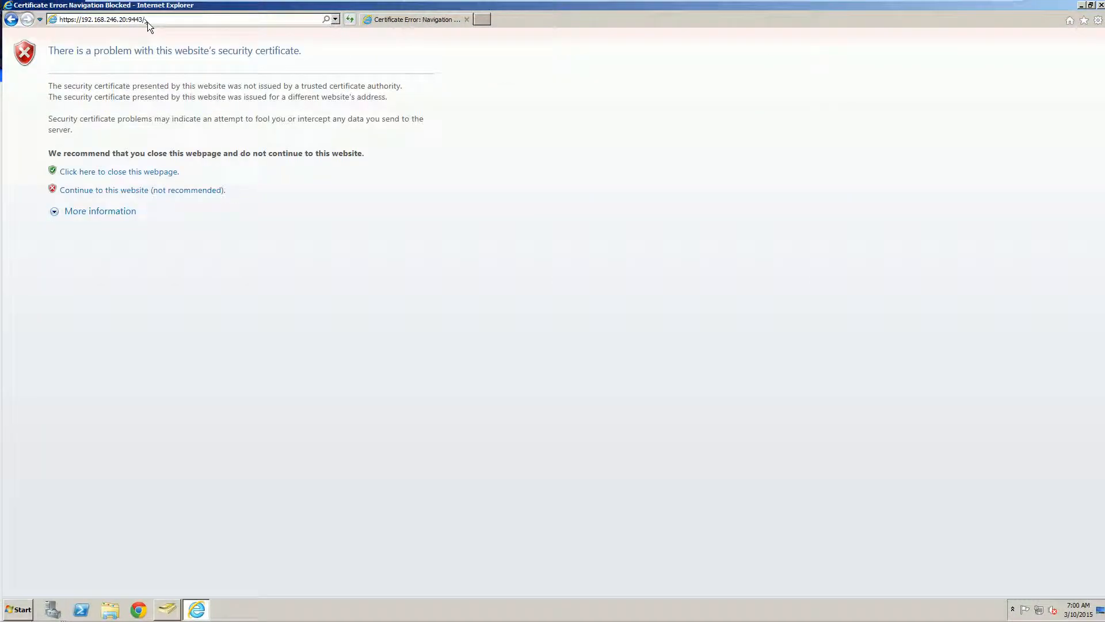
Continue past the certificate warning and attempt a login with the new vita.local domain account
{"action": "left_click", "coordinate": [115, 190]}
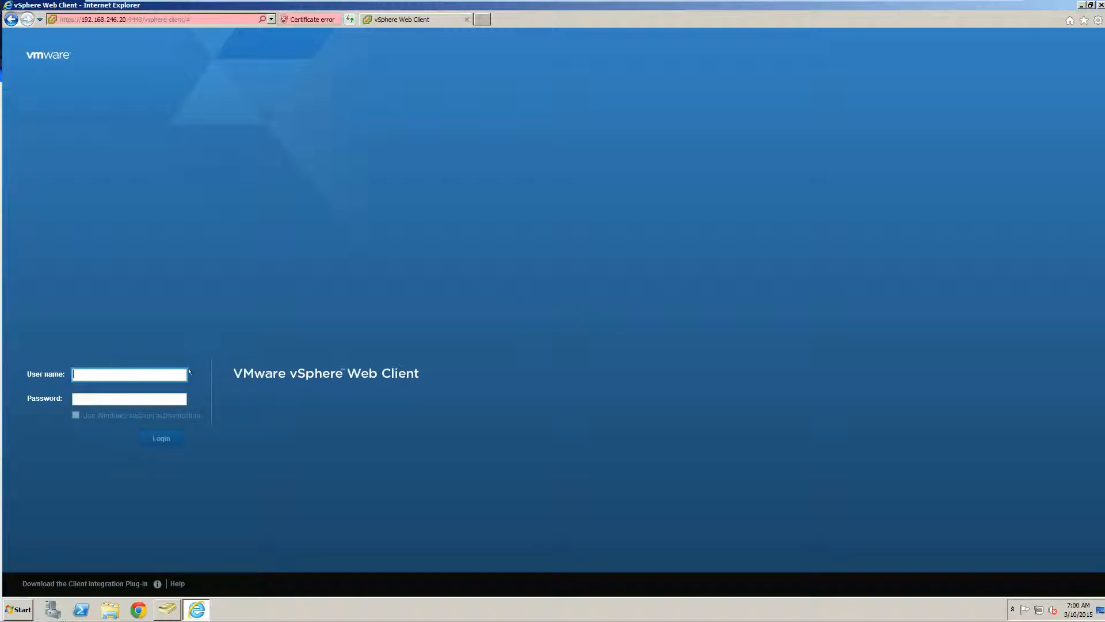
{"action": "type", "text": "vadmin@vita.local"}
{"action": "key", "text": "Tab"}
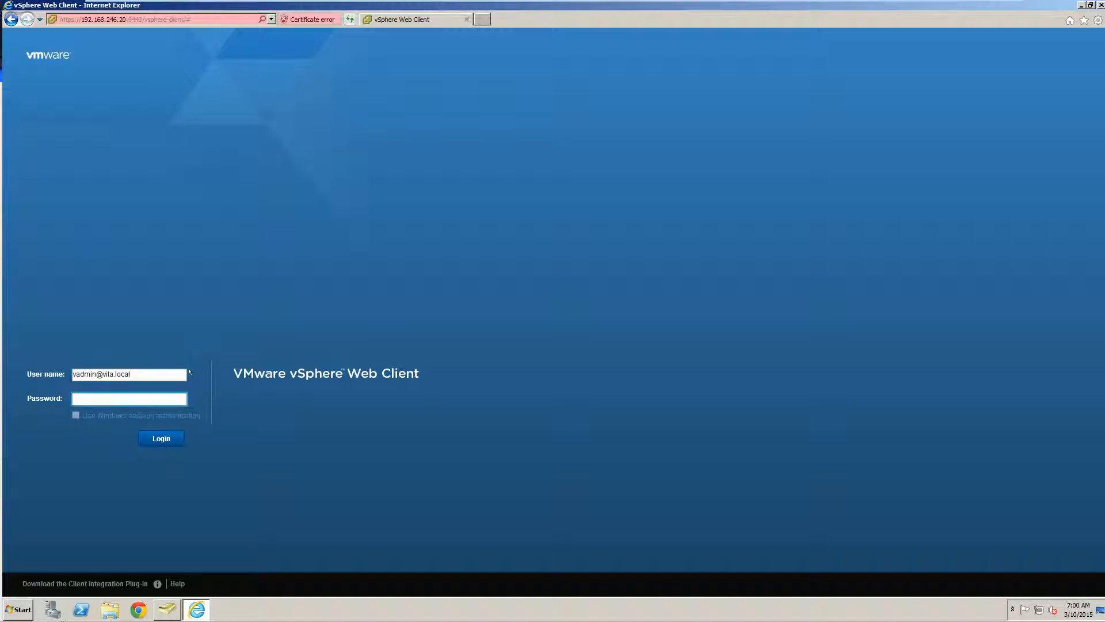
{"action": "type", "text": "********"}
{"action": "key", "text": "Return"}
Log in instead with the vsphere.local administrator account and its password
{"action": "left_click_drag", "start_coordinate": [164, 369], "coordinate": [19, 344]}
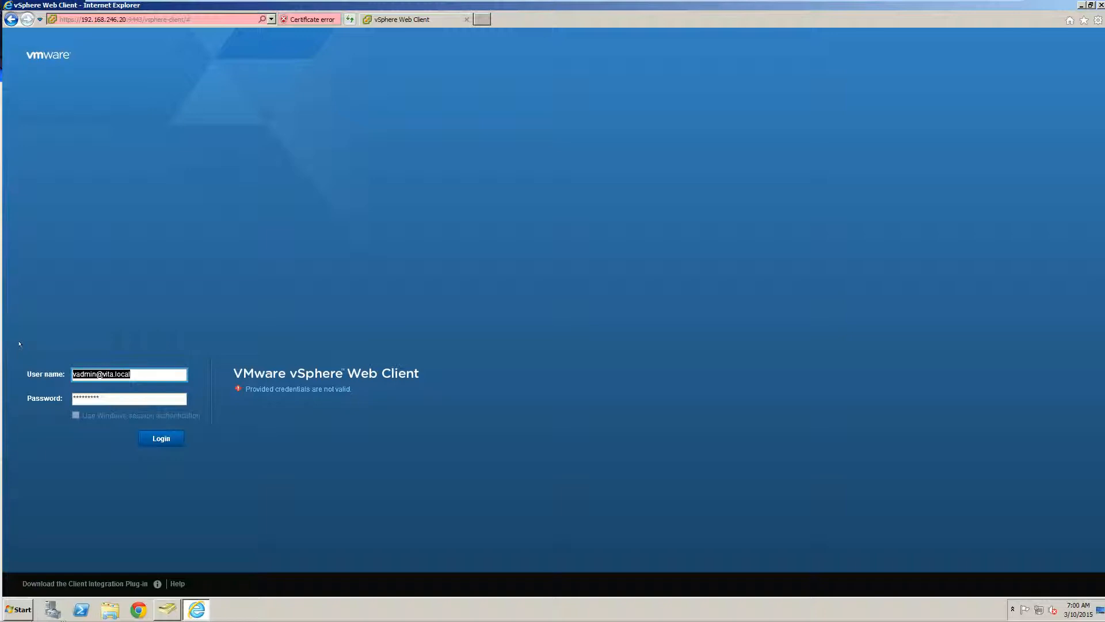
{"action": "type", "text": "administrator@vp"}
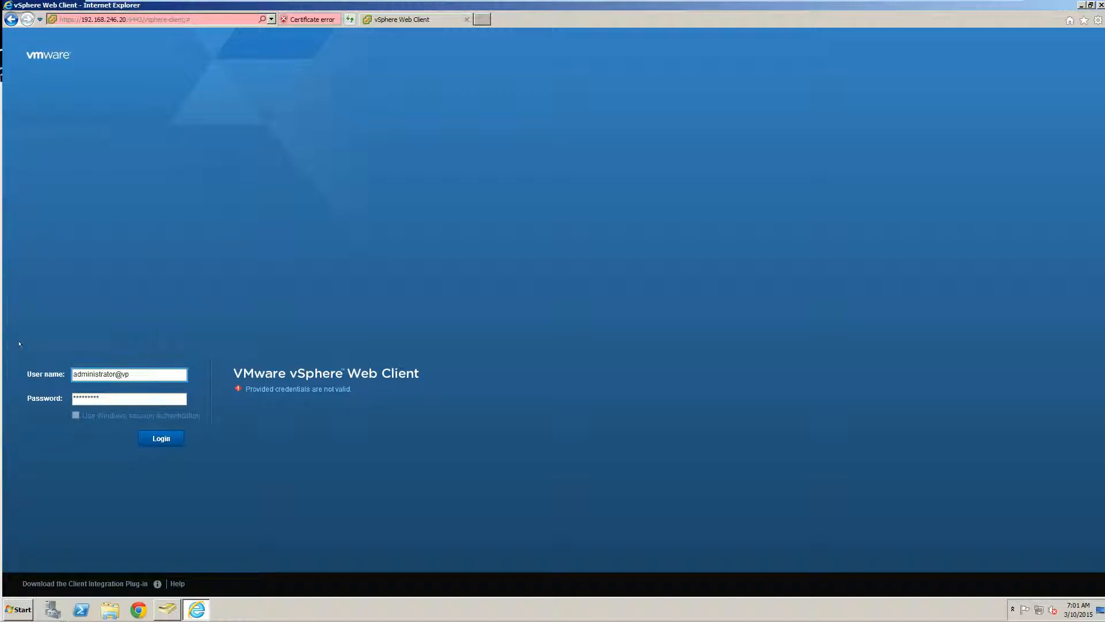
{"action": "type", "text": "phere.lovc"}
{"action": "type", "text": "cal"}
{"action": "key", "text": "Tab"}
{"action": "type", "text": "******"}
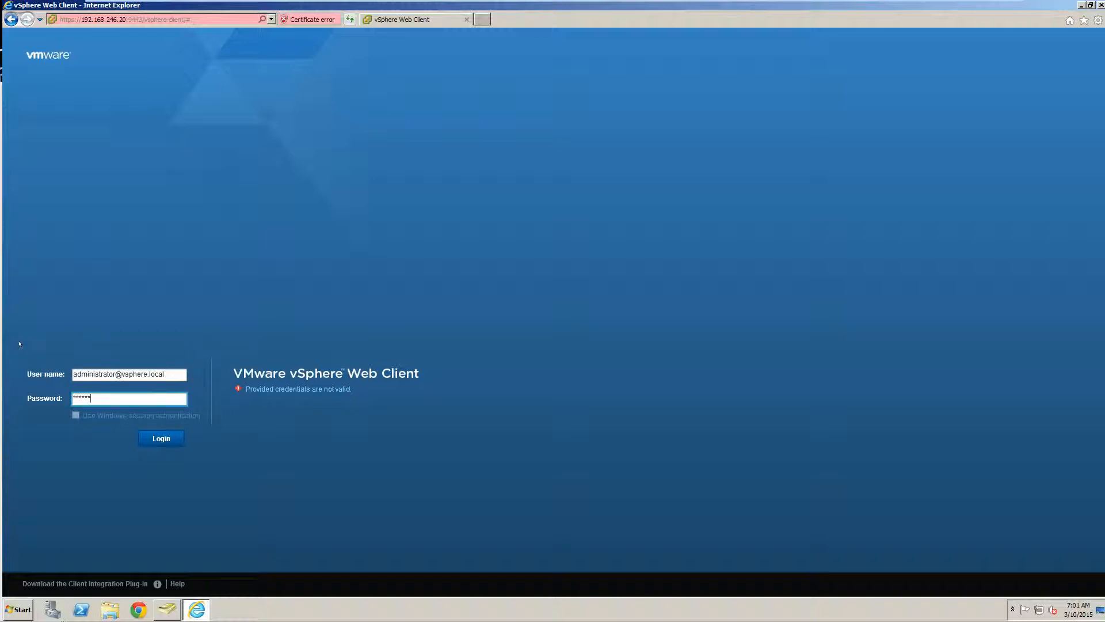
{"action": "type", "text": "***"}
{"action": "key", "text": "Return"}
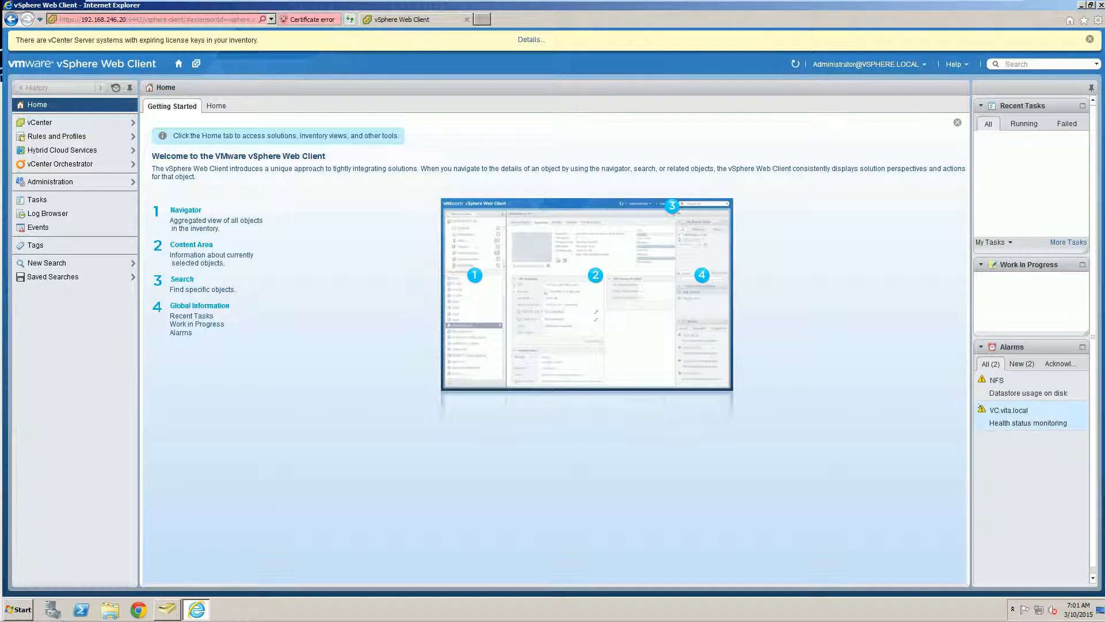
Go to Administration > Single Sign-On > Configuration to view the identity sources
{"action": "left_click", "coordinate": [47, 181]}
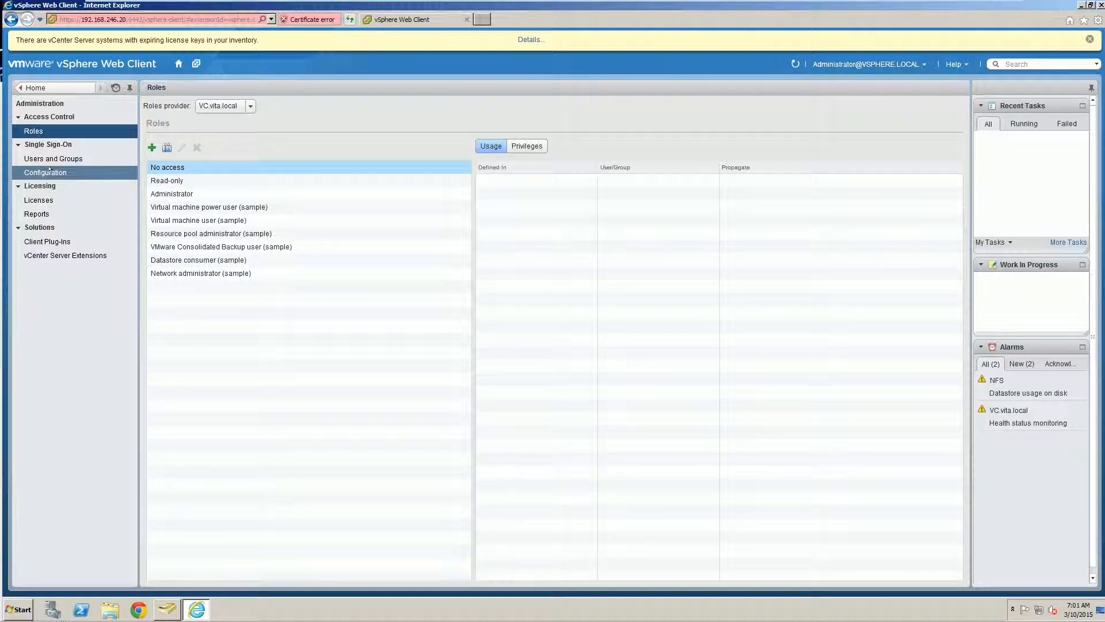
{"action": "left_click", "coordinate": [49, 170]}
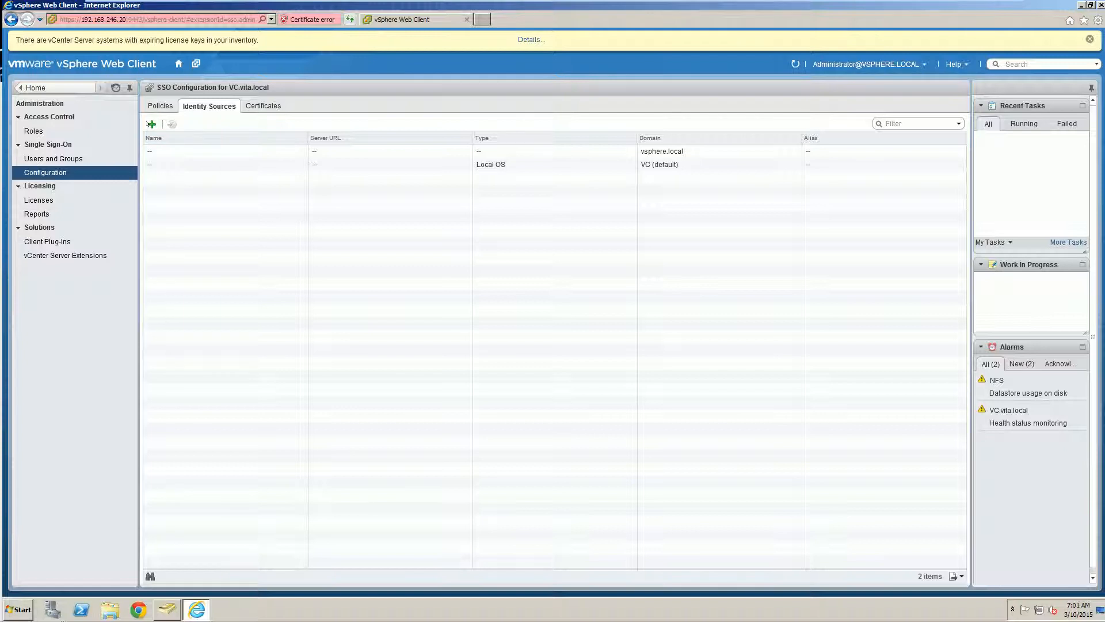
Add vita.local as an Active Directory (Integrated Windows Authentication) identity source and select its row
{"action": "left_click", "coordinate": [152, 124]}
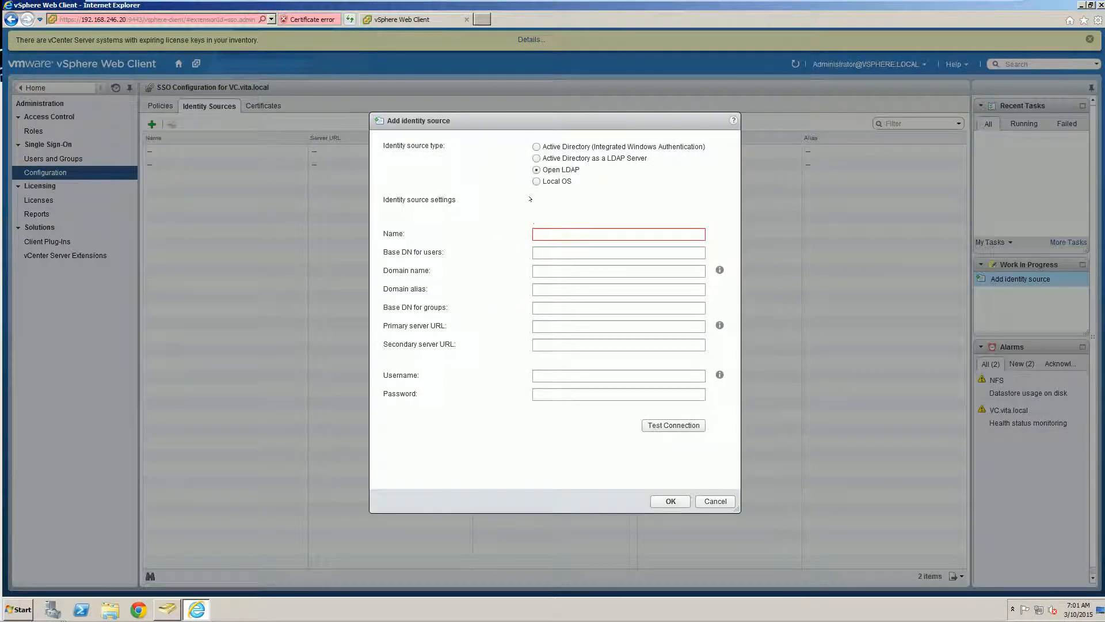
{"action": "left_click", "coordinate": [537, 147]}
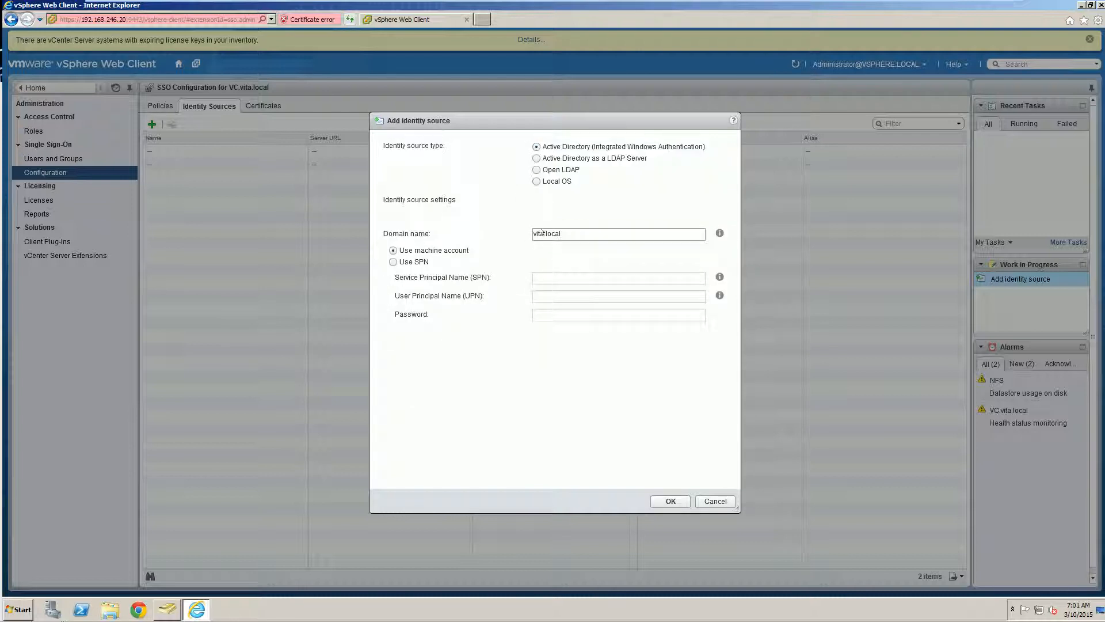
{"action": "left_click_drag", "start_coordinate": [570, 233], "coordinate": [497, 225]}
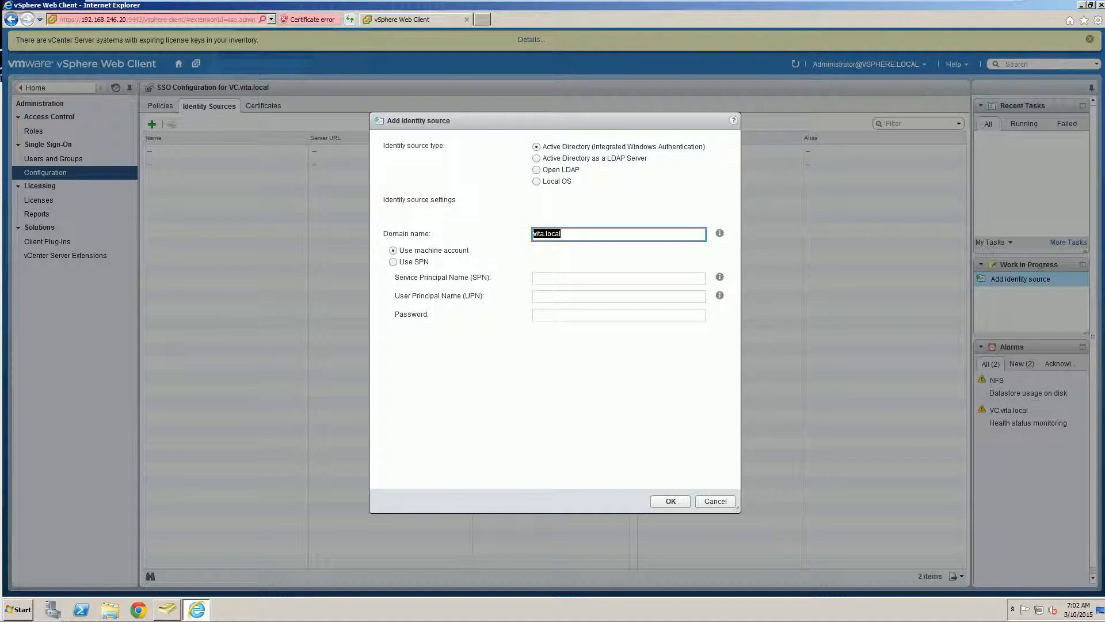
{"action": "left_click", "coordinate": [670, 500]}
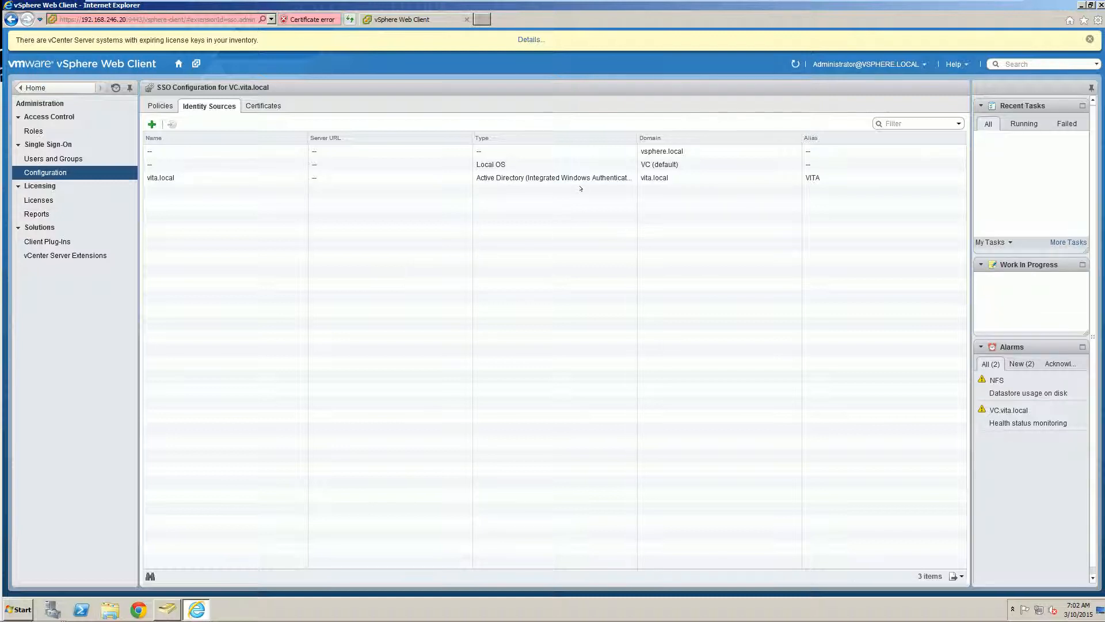
{"action": "left_click", "coordinate": [578, 178]}
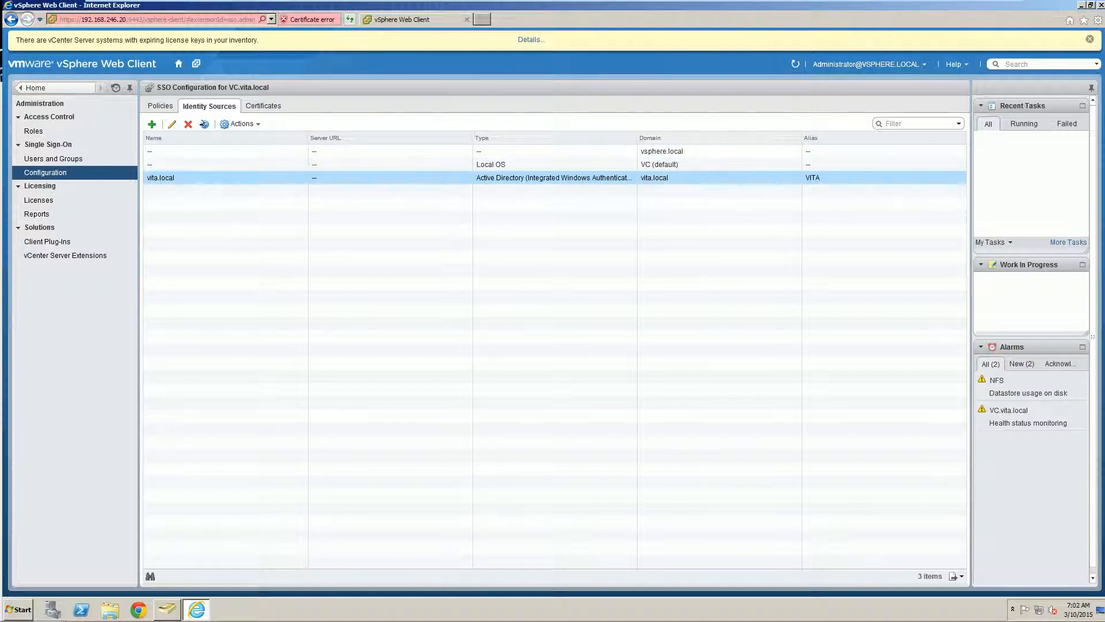
Set vita.local as the default SSO domain, confirming the warning, then go to Users and Groups
{"action": "left_click", "coordinate": [205, 124]}
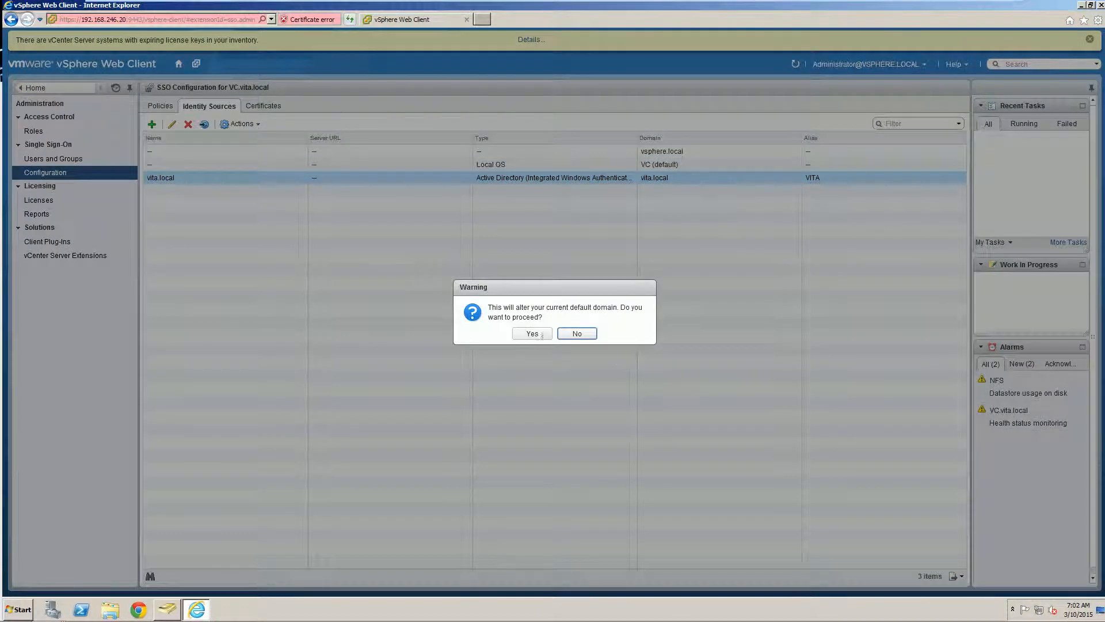
{"action": "left_click", "coordinate": [541, 335]}
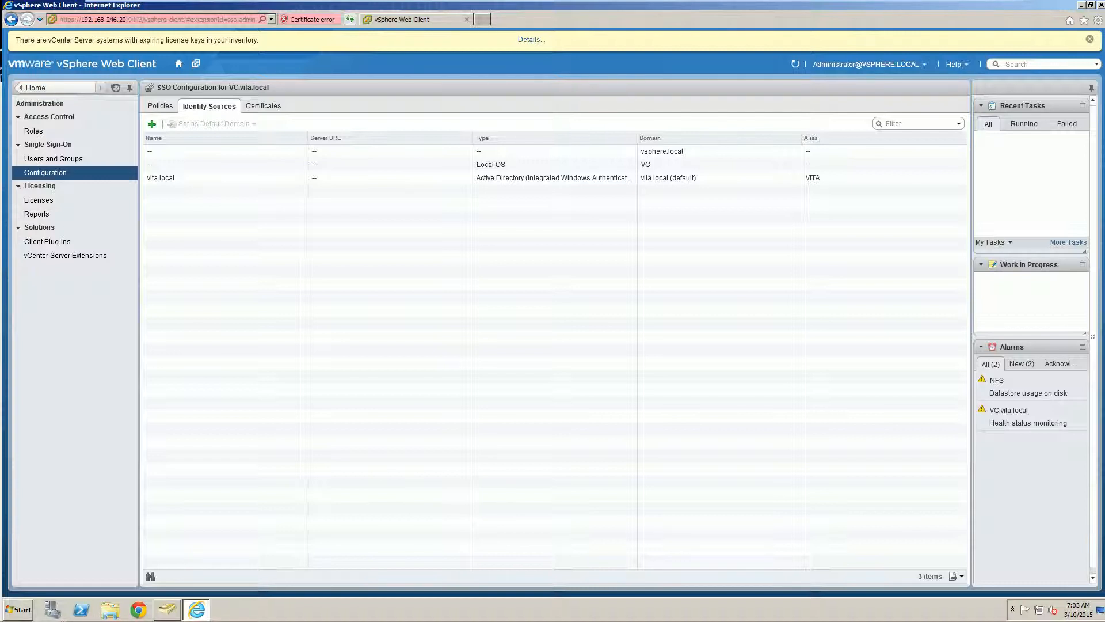
{"action": "left_click", "coordinate": [41, 157]}
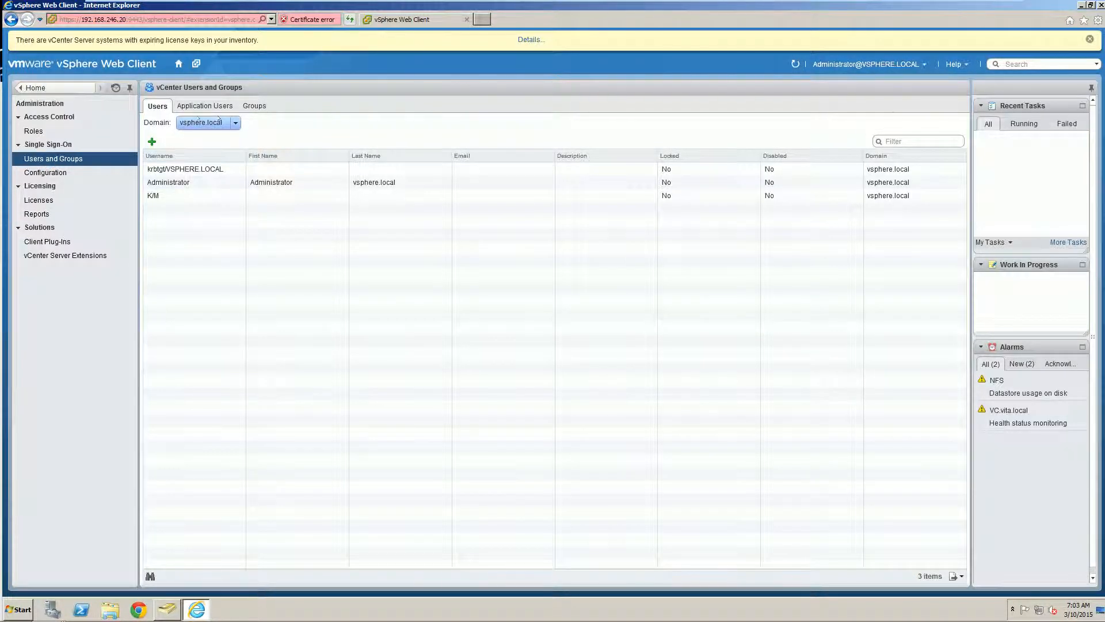
Filter Users and Groups to the vita.local domain, select the domain admin user, then return Home
{"action": "left_click", "coordinate": [209, 122]}
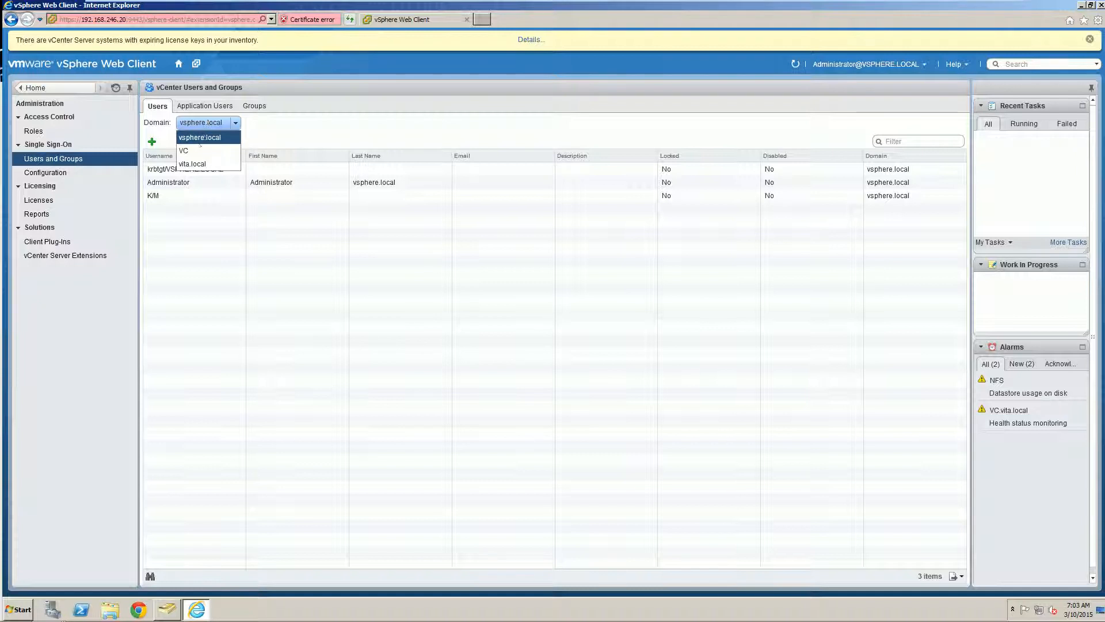
{"action": "left_click", "coordinate": [193, 164]}
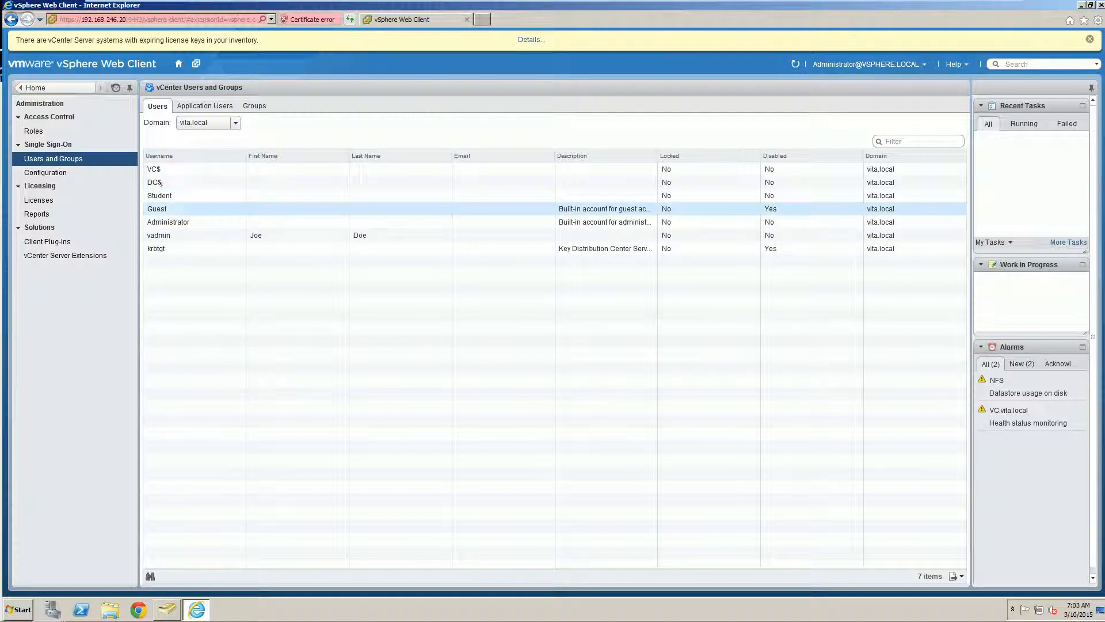
{"action": "left_click", "coordinate": [192, 236]}
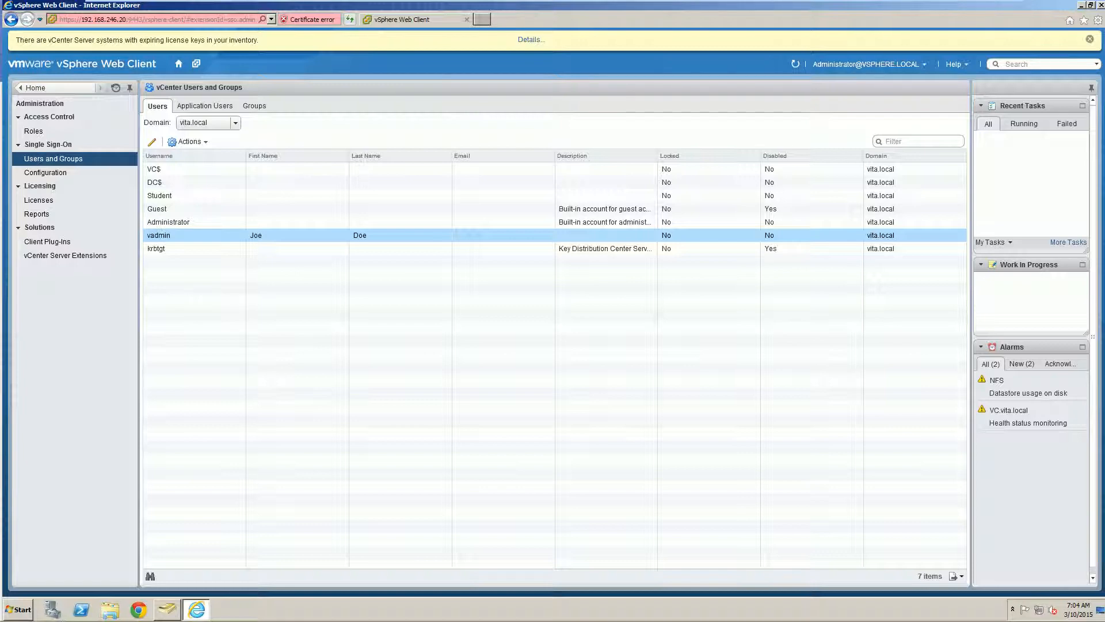
{"action": "left_click", "coordinate": [38, 88]}
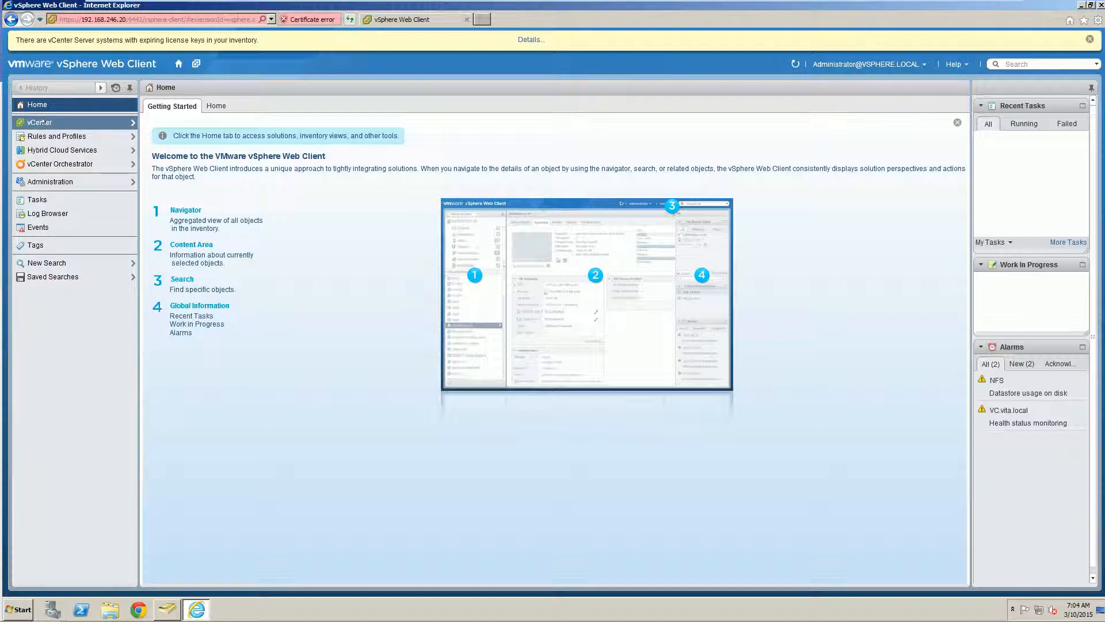
Navigate to vCenter Servers and open VC.vita.local's Manage > Permissions
{"action": "left_click", "coordinate": [42, 122]}
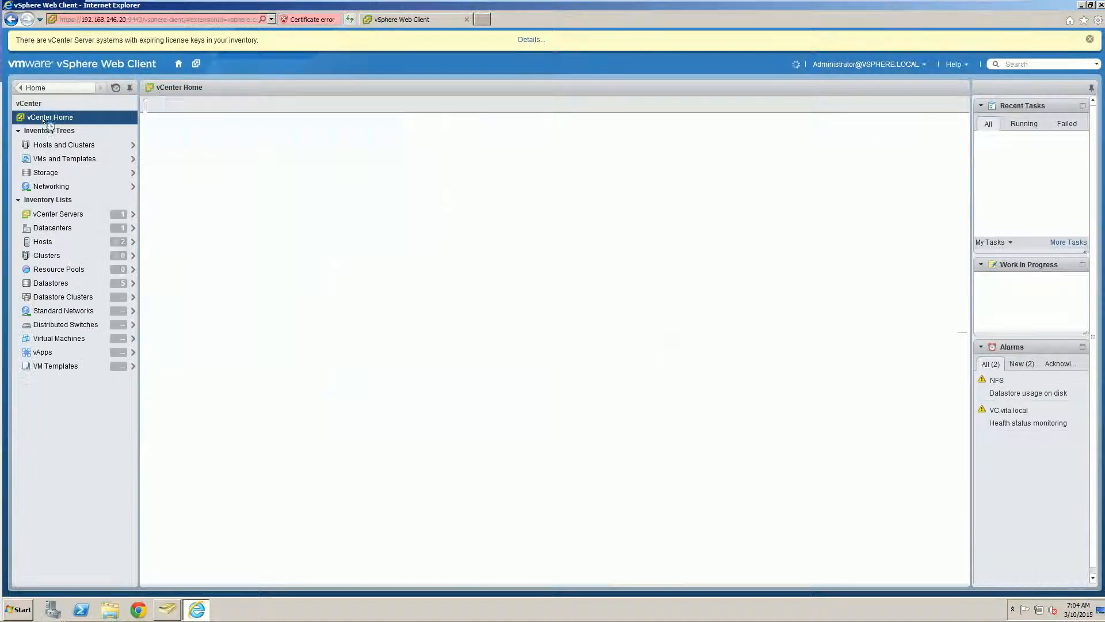
{"action": "left_click", "coordinate": [48, 213]}
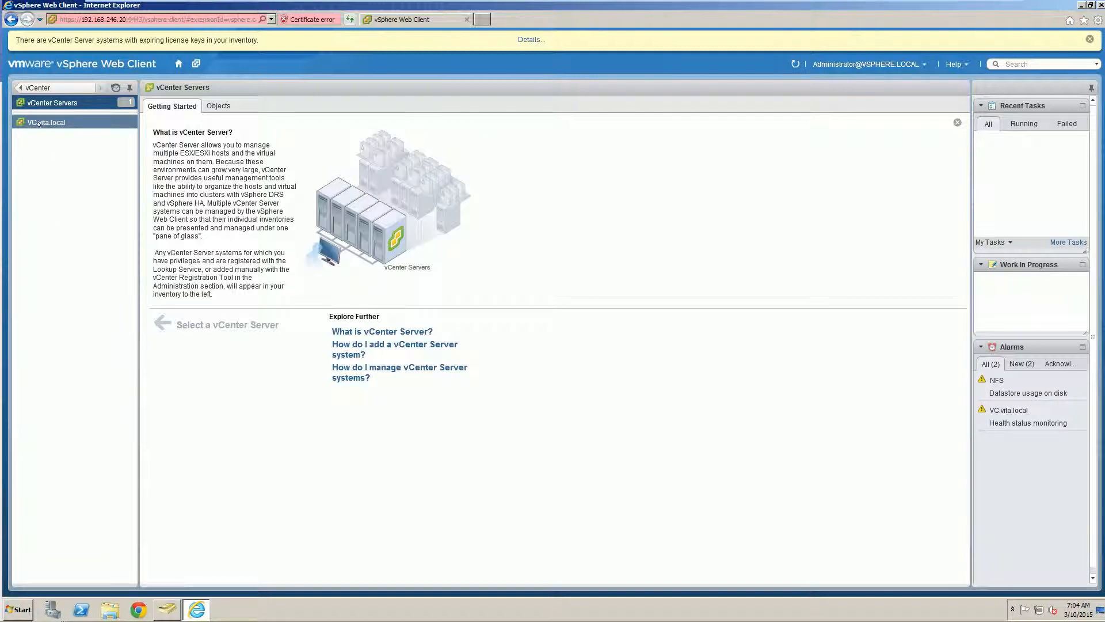
{"action": "left_click", "coordinate": [42, 122]}
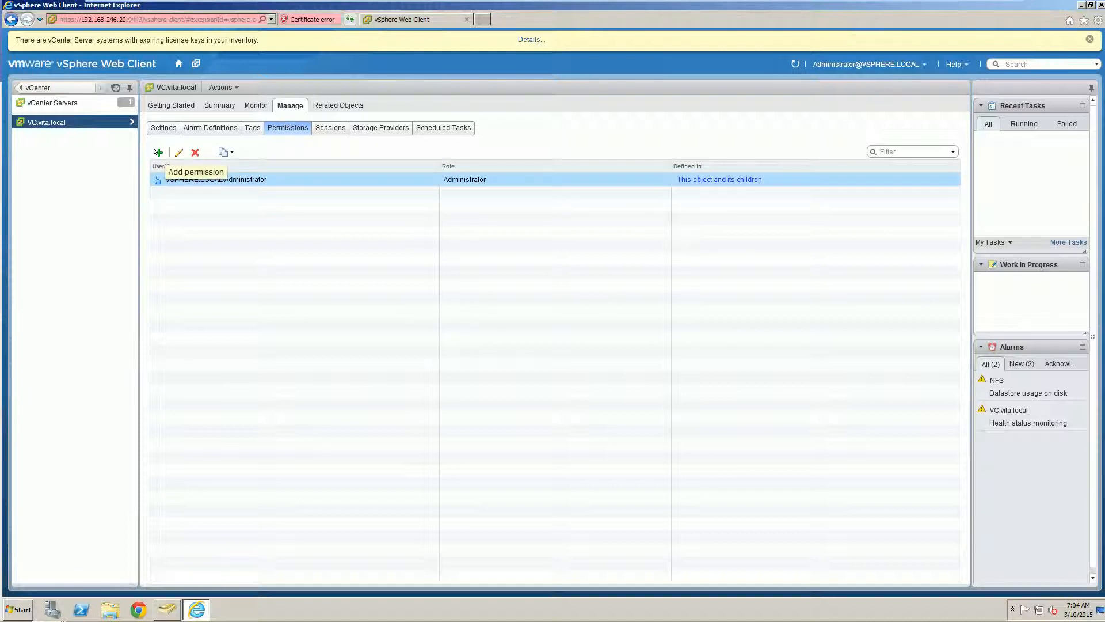
Start a new permission on VC.vita.local and list the VITA domain's users and groups
{"action": "left_click", "coordinate": [158, 153]}
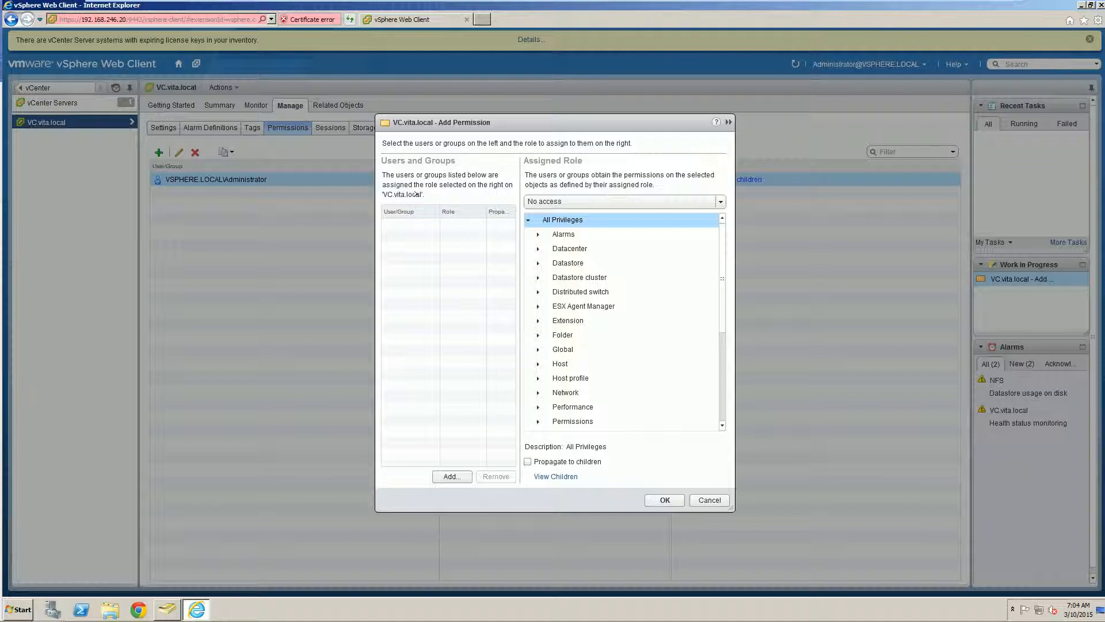
{"action": "left_click", "coordinate": [469, 475]}
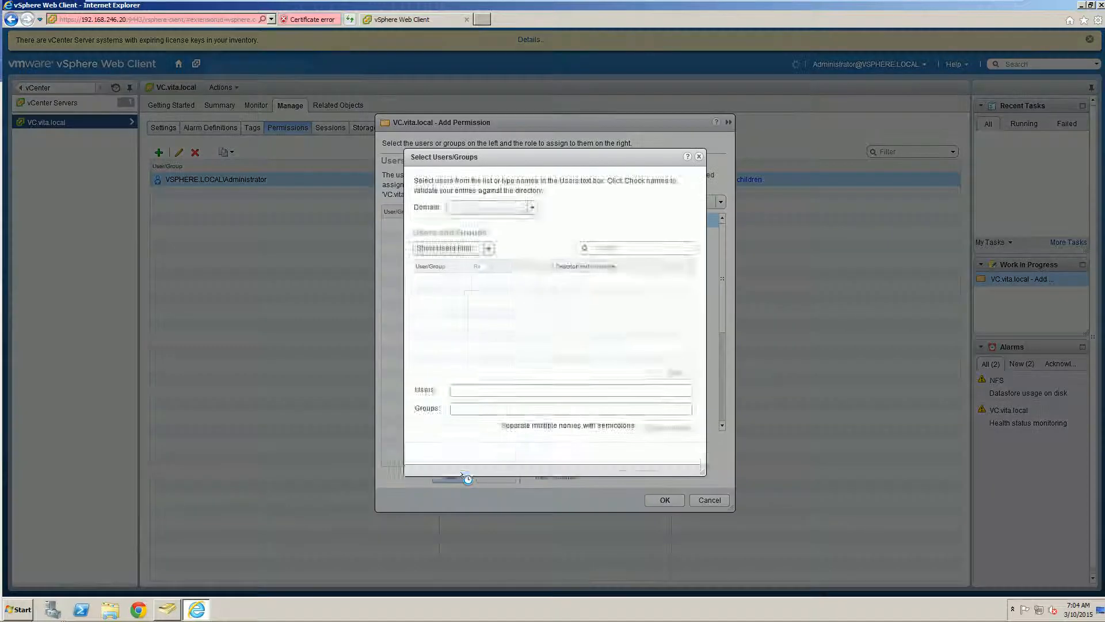
{"action": "left_click", "coordinate": [518, 206]}
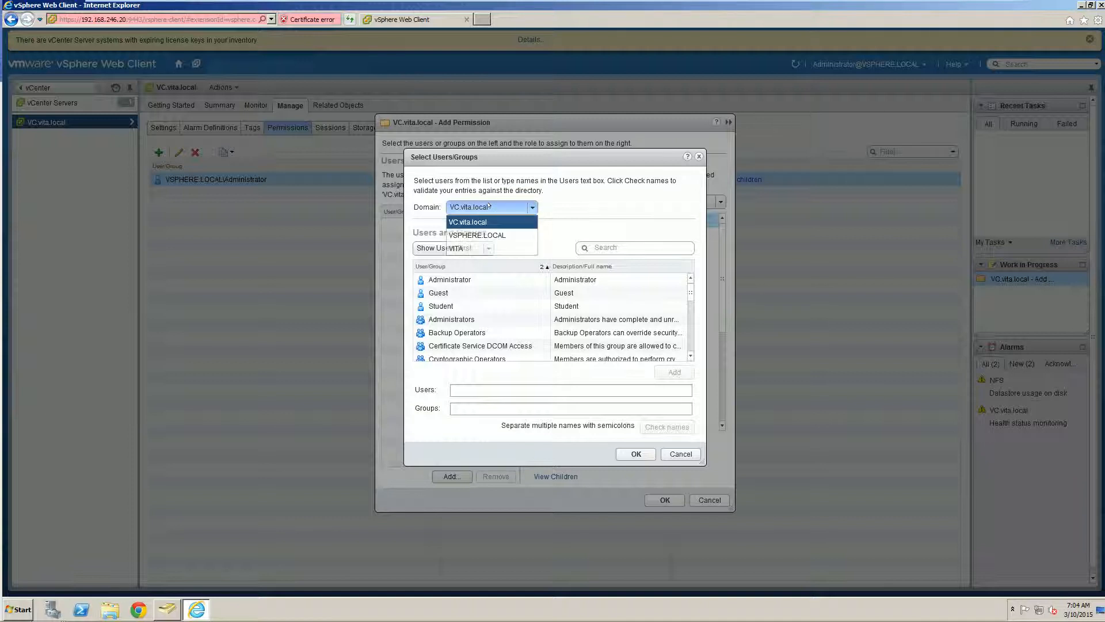
{"action": "left_click", "coordinate": [489, 206]}
{"action": "left_click", "coordinate": [489, 206]}
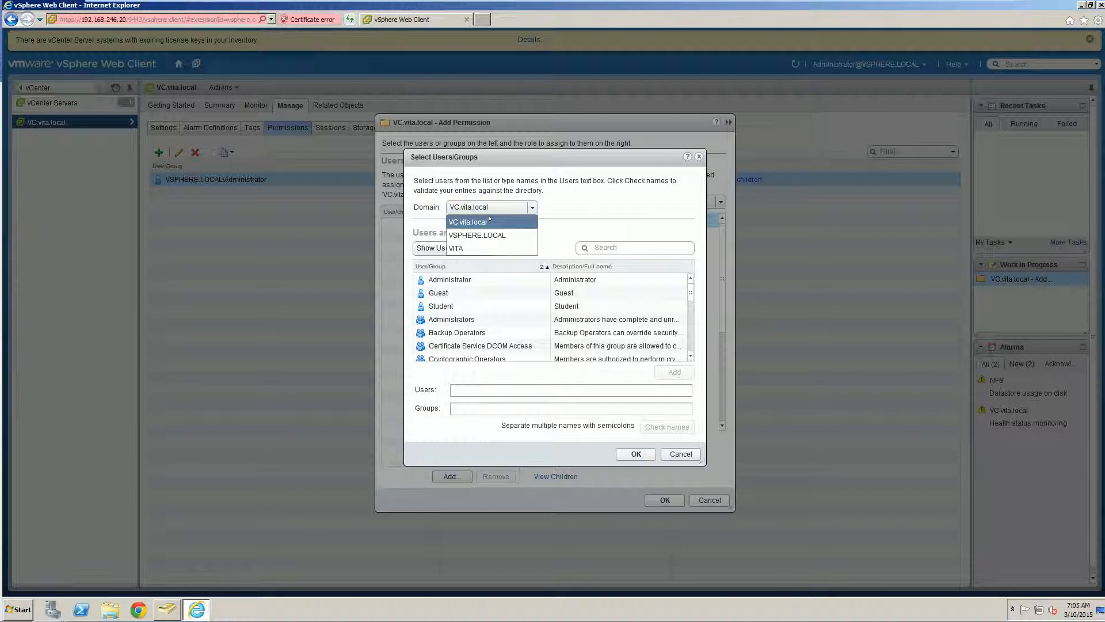
{"action": "left_click", "coordinate": [453, 248]}
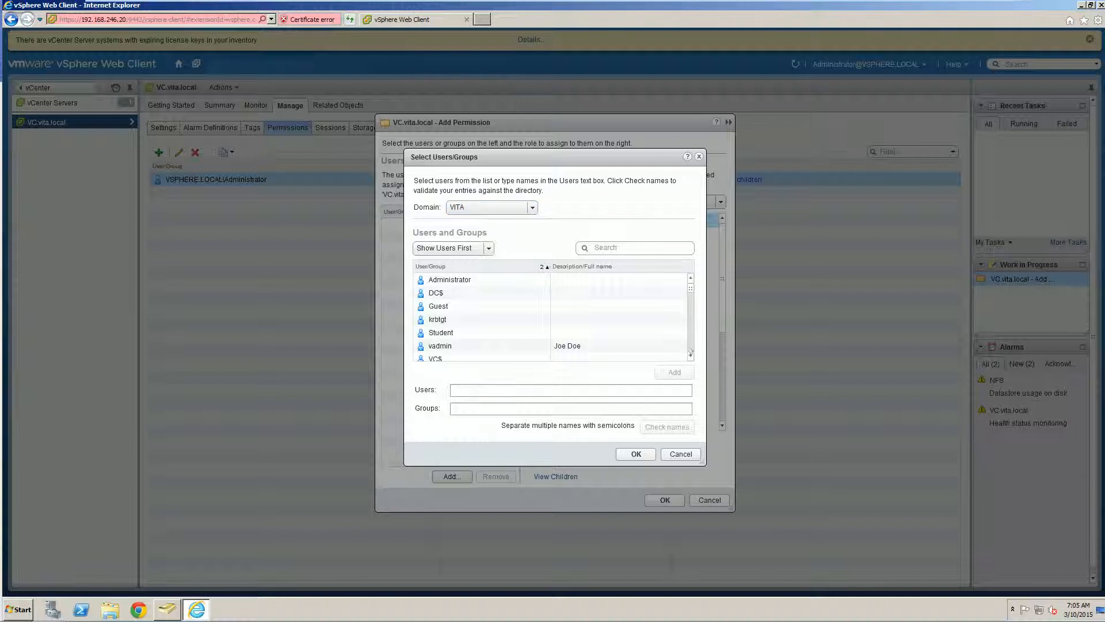
Select the ESX Admin group from the VITA domain and add it to the permission
{"action": "scroll", "coordinate": [690, 353], "scroll_direction": "down", "scroll_amount": 5}
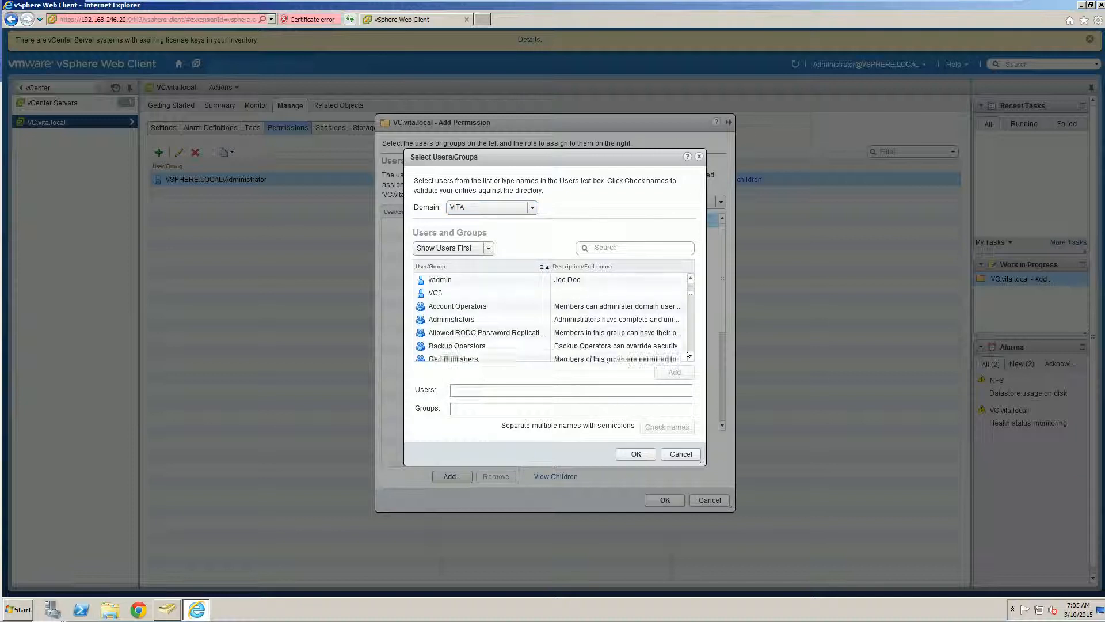
{"action": "scroll", "coordinate": [689, 355], "scroll_direction": "down", "scroll_amount": 5}
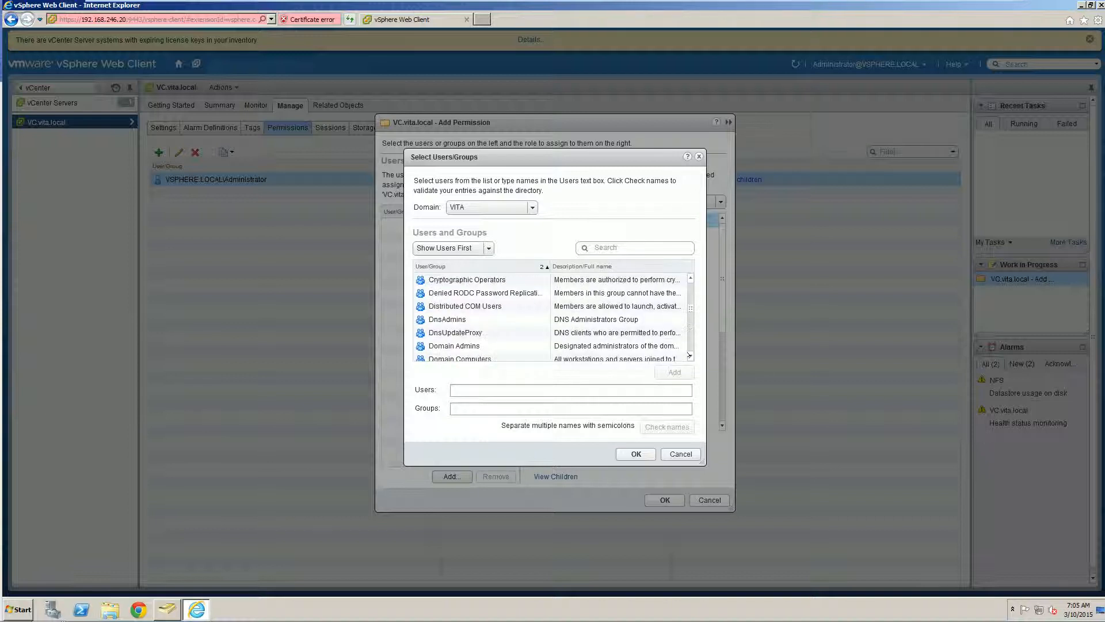
{"action": "scroll", "coordinate": [689, 355], "scroll_direction": "down", "scroll_amount": 5}
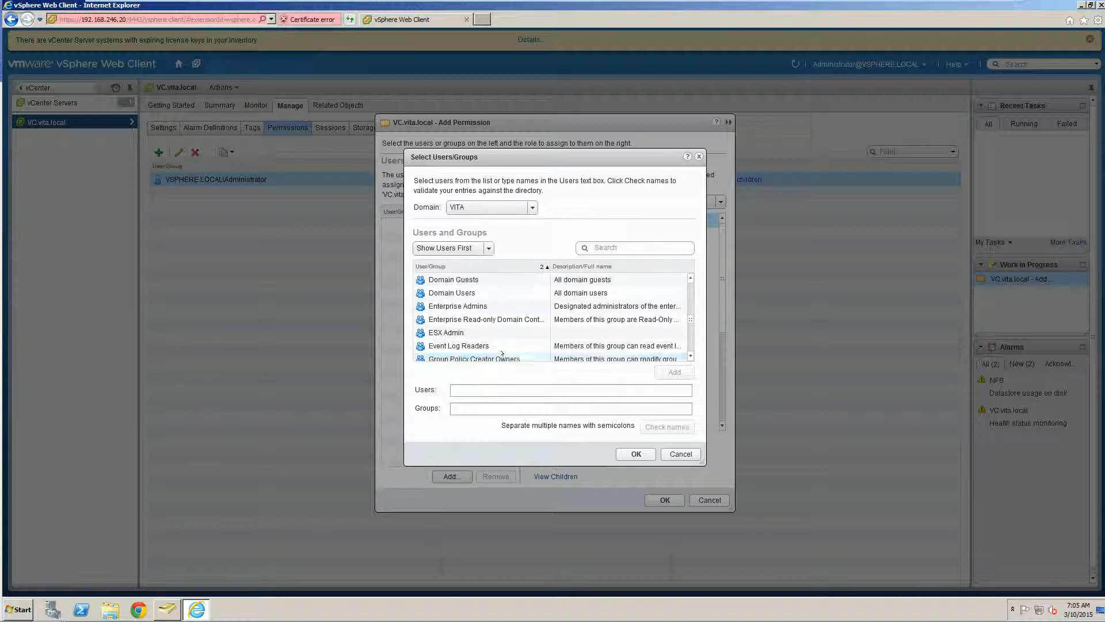
{"action": "left_click", "coordinate": [444, 332]}
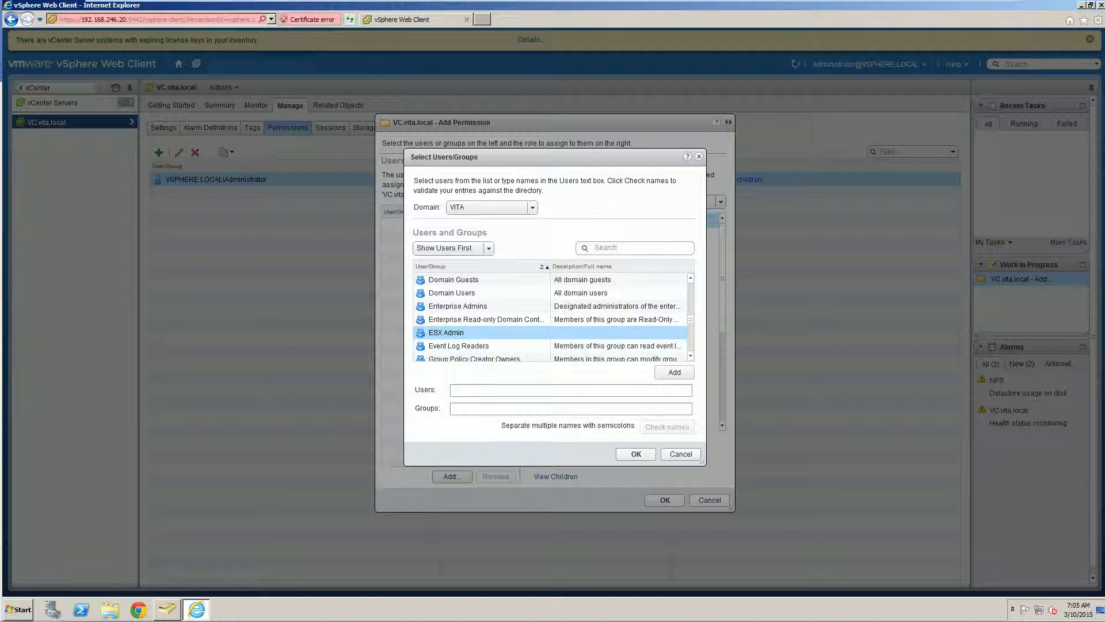
{"action": "left_click", "coordinate": [483, 207]}
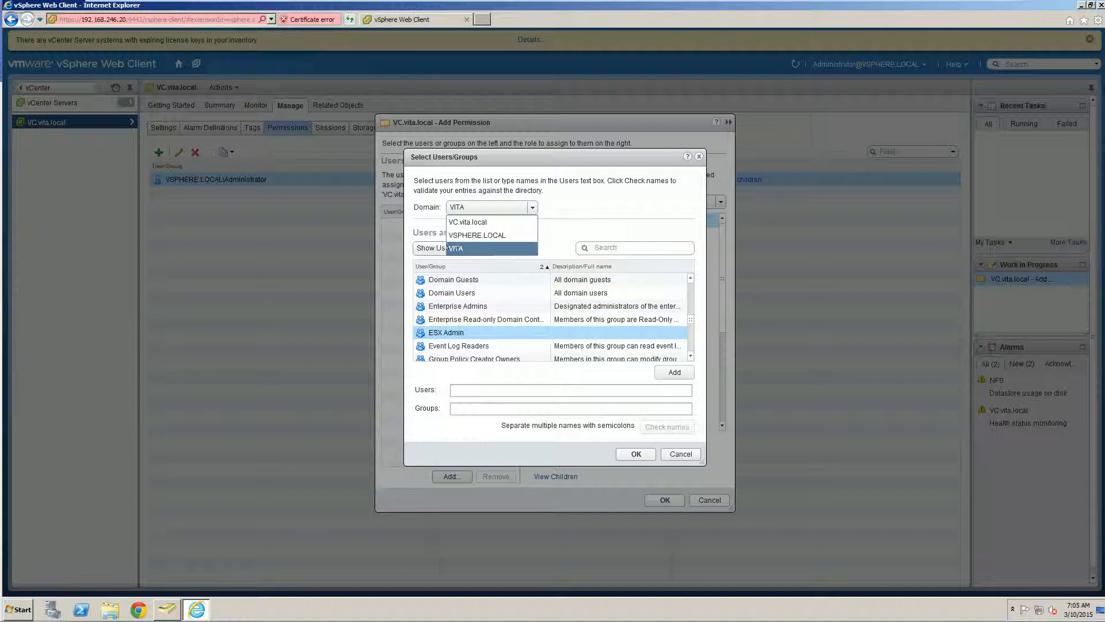
{"action": "left_click", "coordinate": [457, 248]}
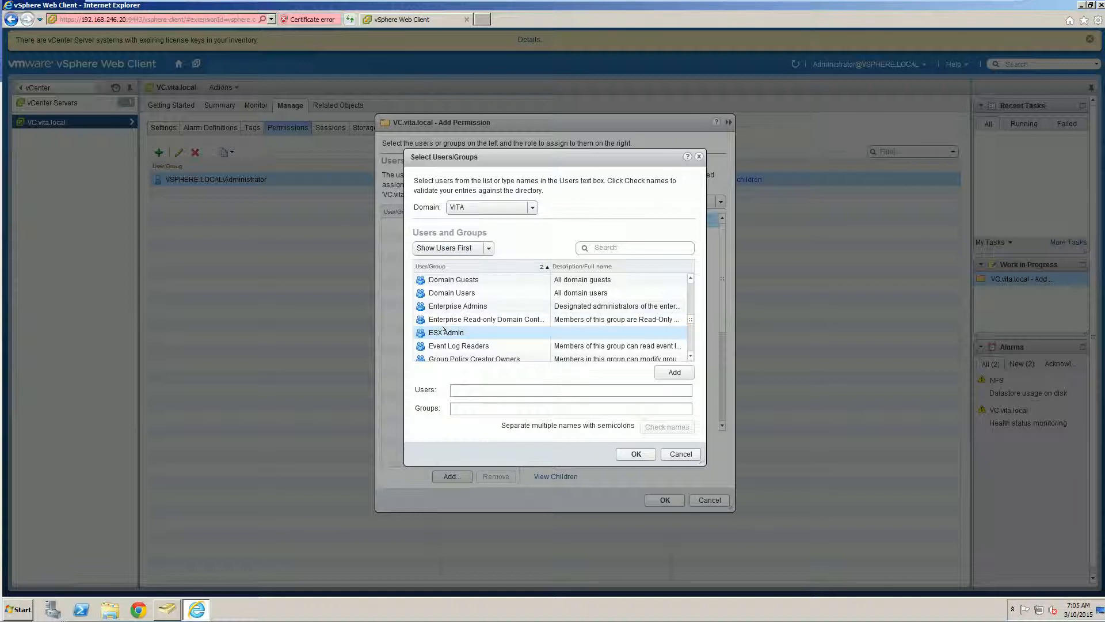
{"action": "left_click", "coordinate": [446, 332]}
{"action": "left_click", "coordinate": [674, 372]}
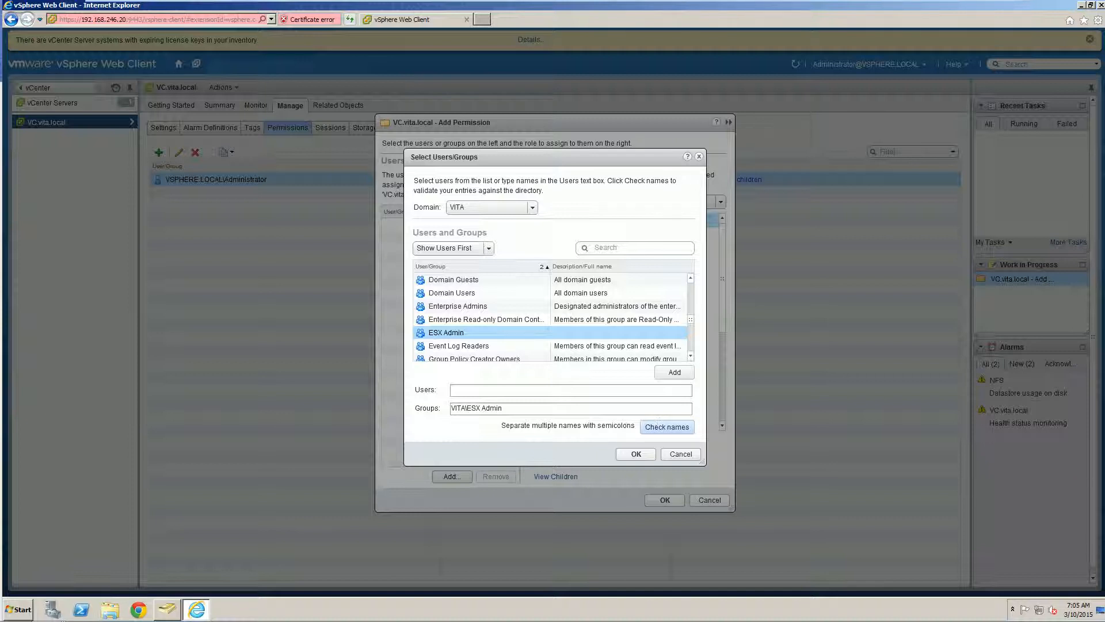
{"action": "left_click", "coordinate": [635, 453]}
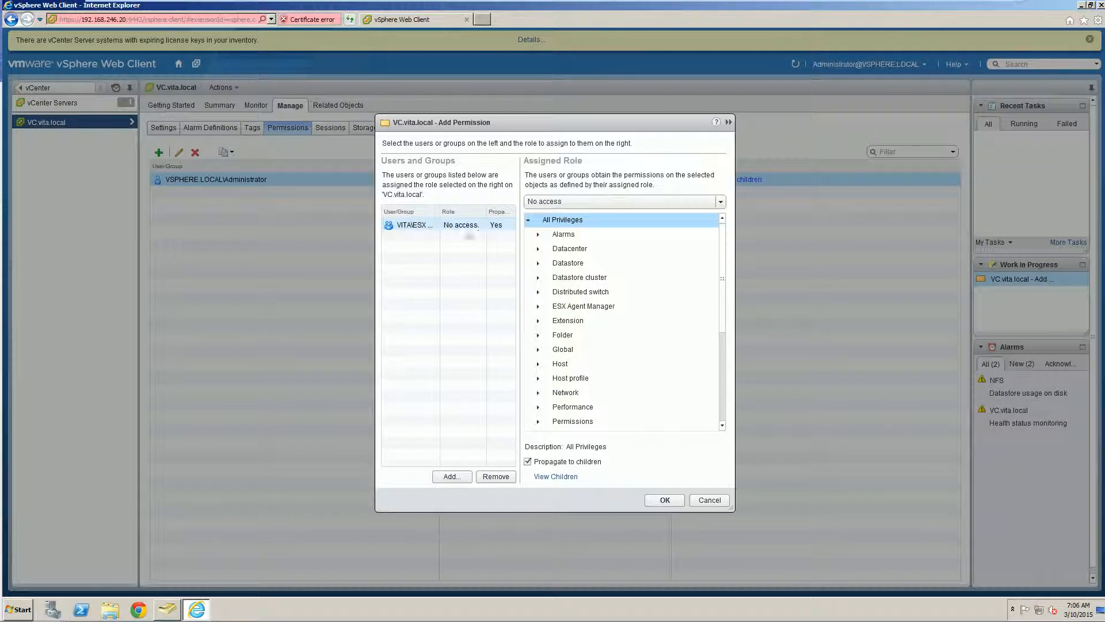
Assign the Administrator role to VITA\ESX Admin
{"action": "left_click", "coordinate": [566, 200]}
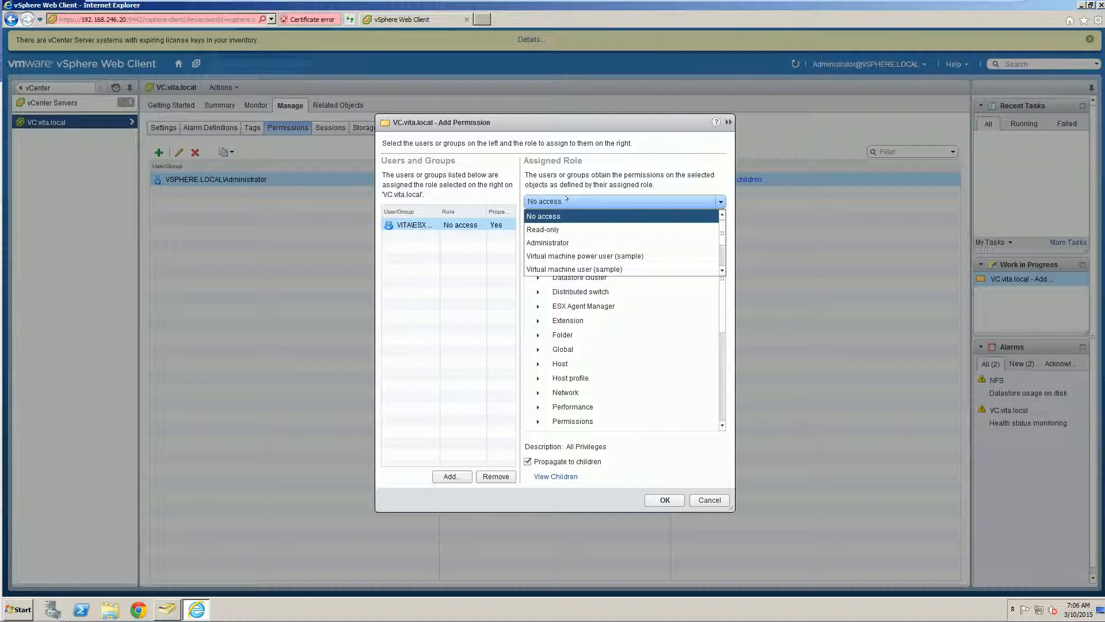
{"action": "left_click", "coordinate": [545, 242]}
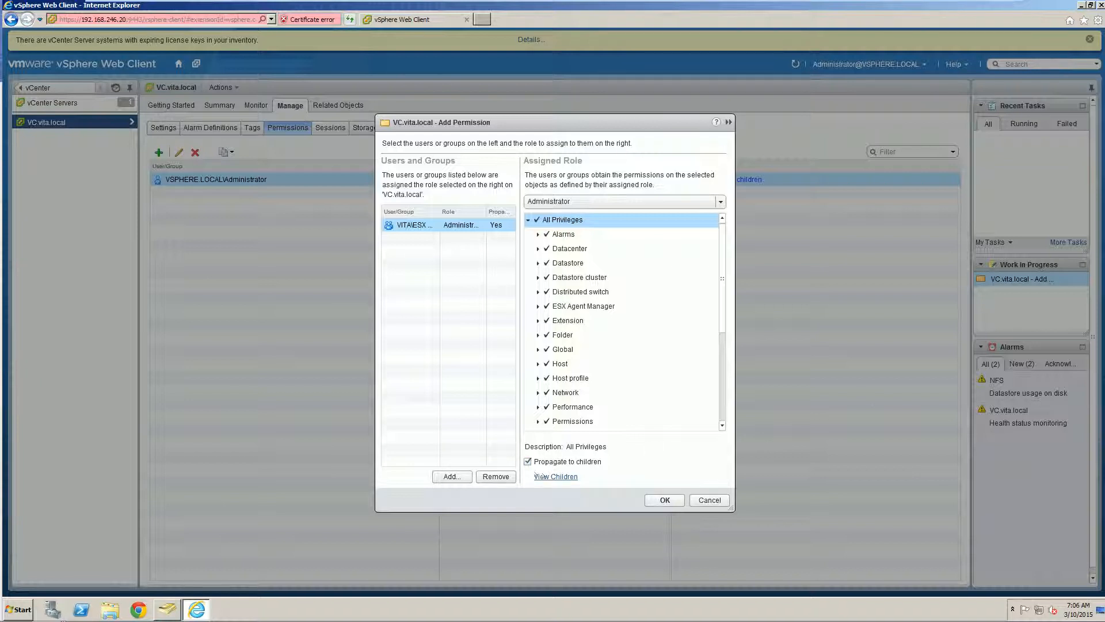
Check that the permission reaches Training and hosts 192.168.246.21 and .22, then save it
{"action": "left_click", "coordinate": [542, 475]}
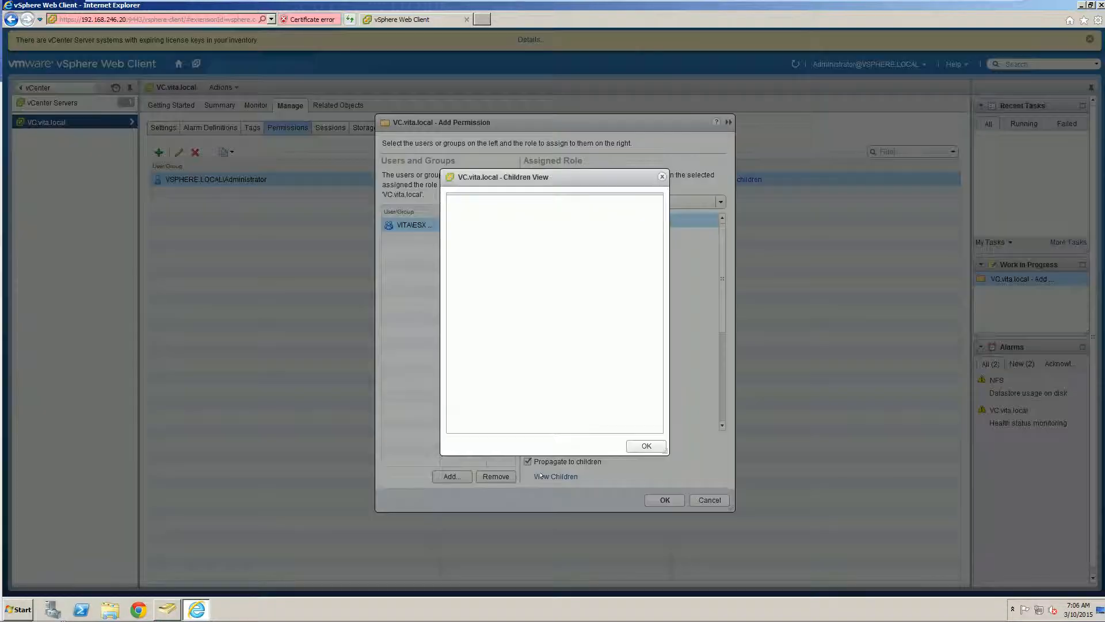
{"action": "left_click", "coordinate": [472, 230]}
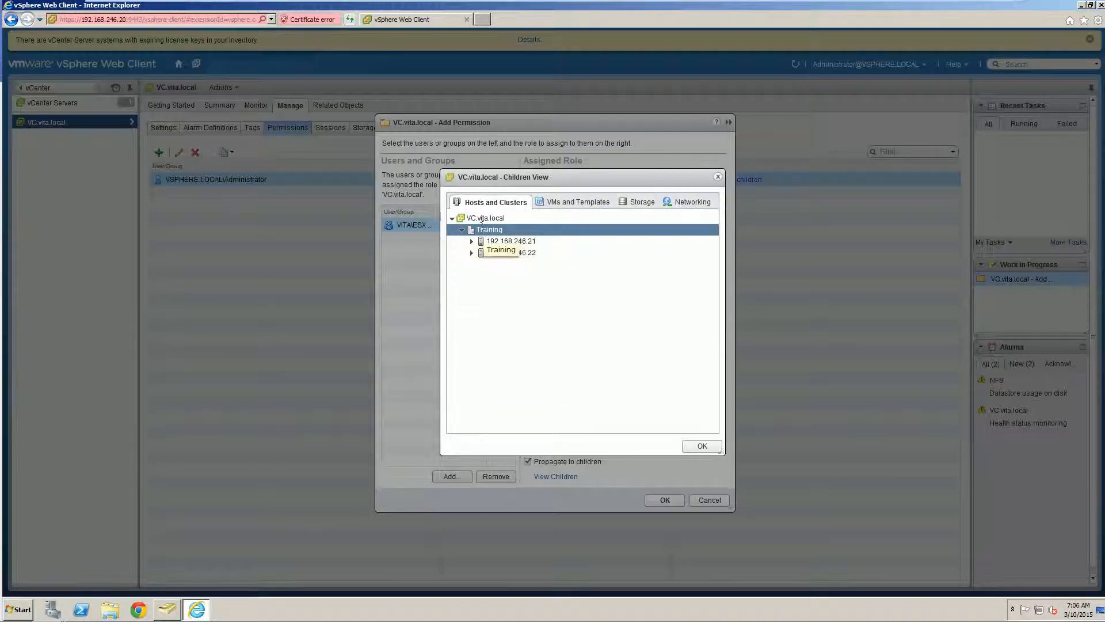
{"action": "left_click", "coordinate": [477, 219]}
{"action": "left_click", "coordinate": [476, 230]}
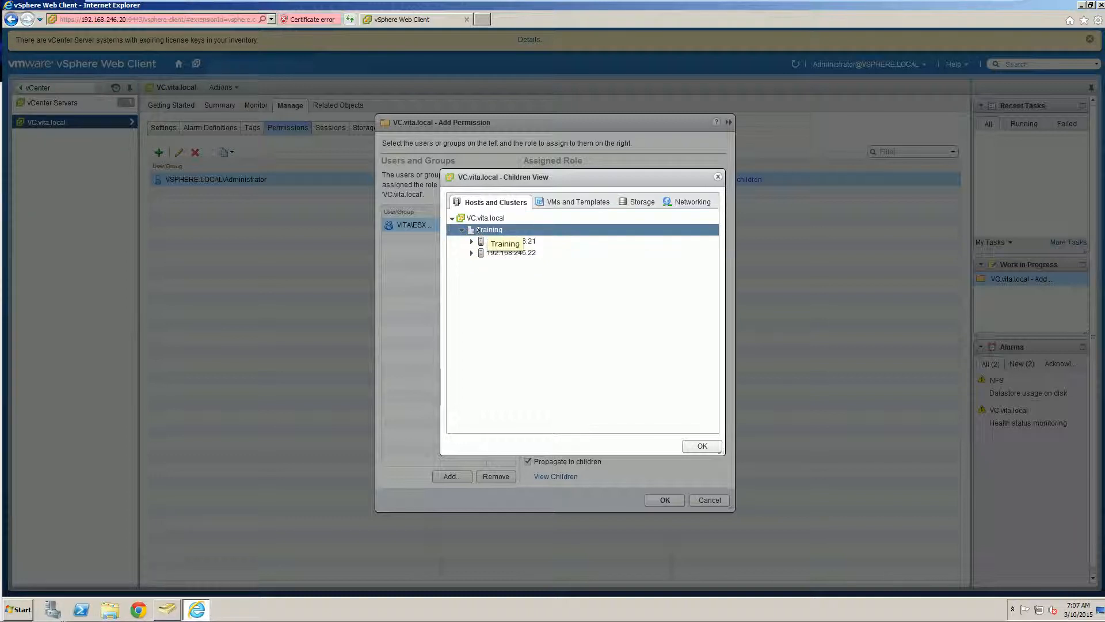
{"action": "left_click", "coordinate": [493, 241]}
{"action": "left_click", "coordinate": [494, 253]}
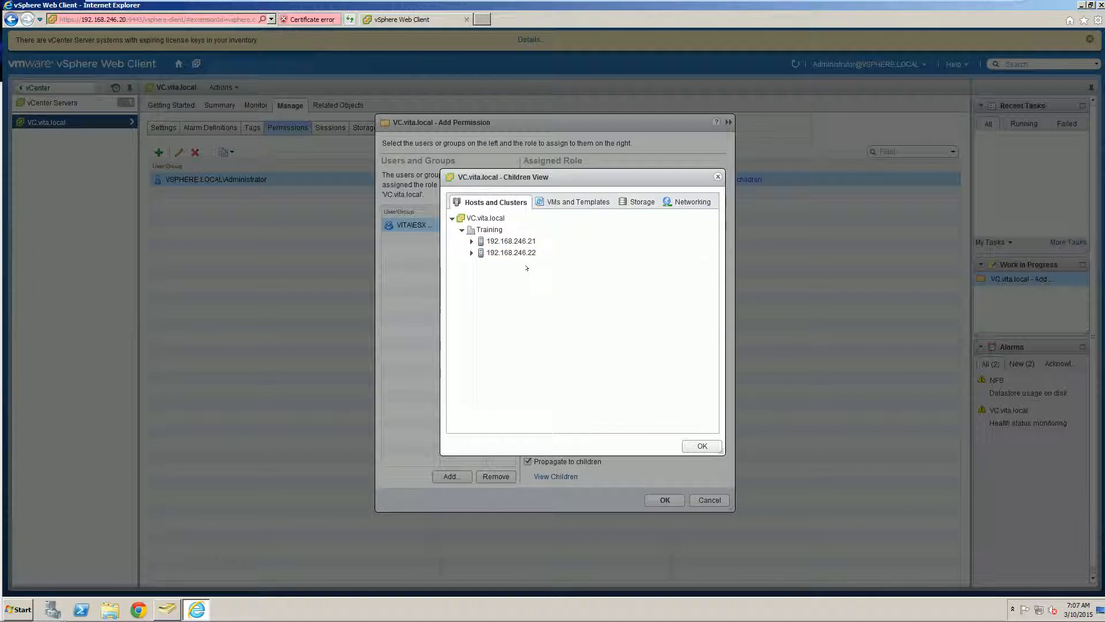
{"action": "left_click", "coordinate": [471, 242]}
{"action": "left_click", "coordinate": [471, 276]}
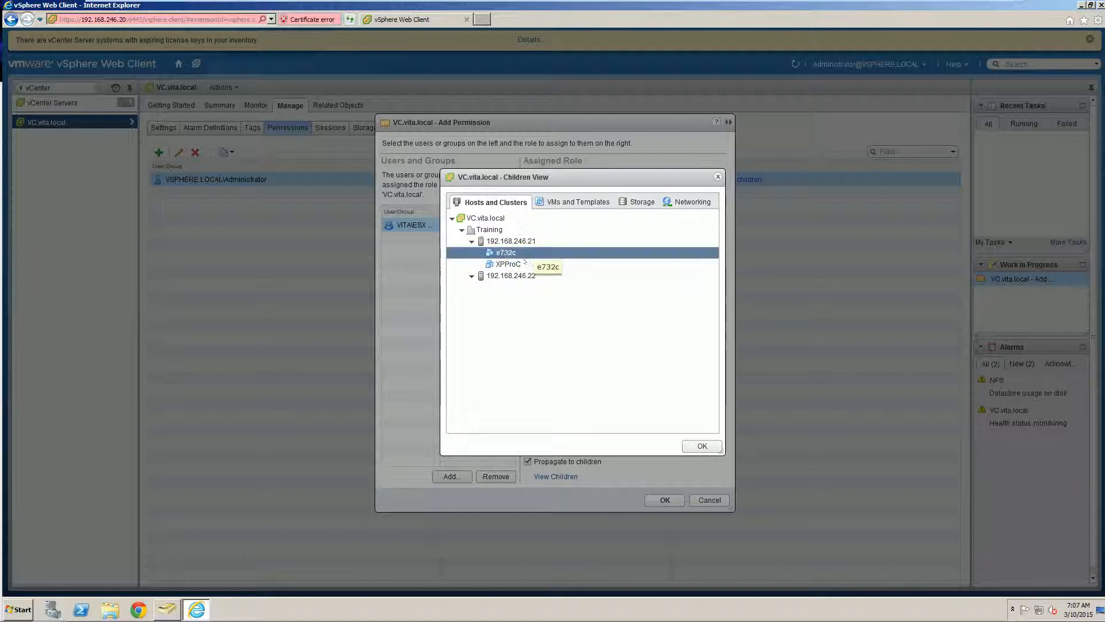
{"action": "left_click", "coordinate": [702, 445]}
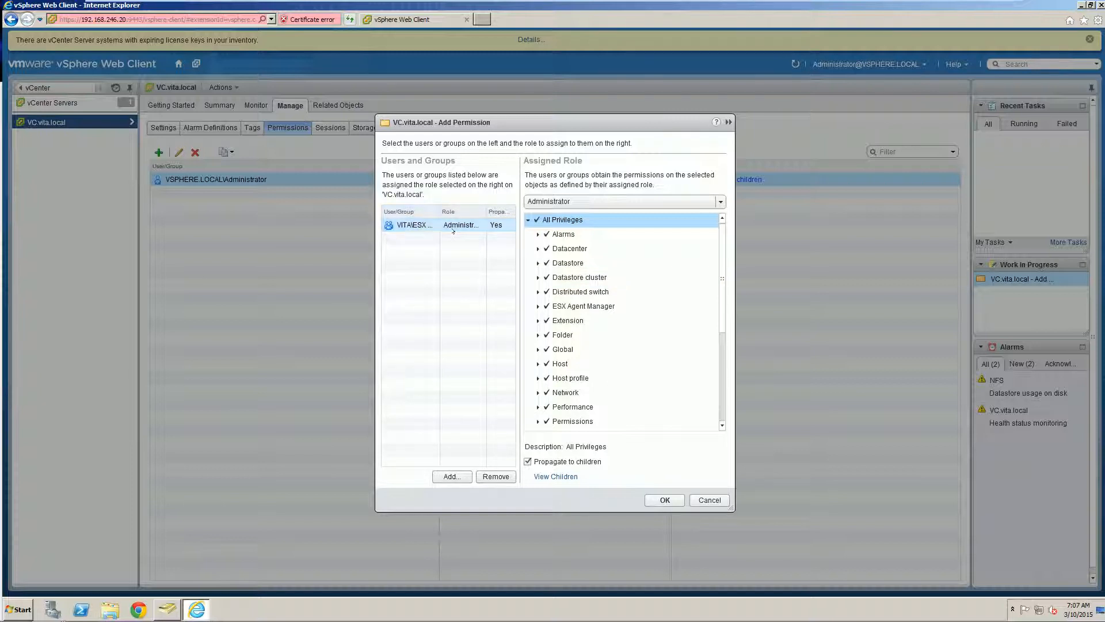
{"action": "left_click", "coordinate": [655, 500]}
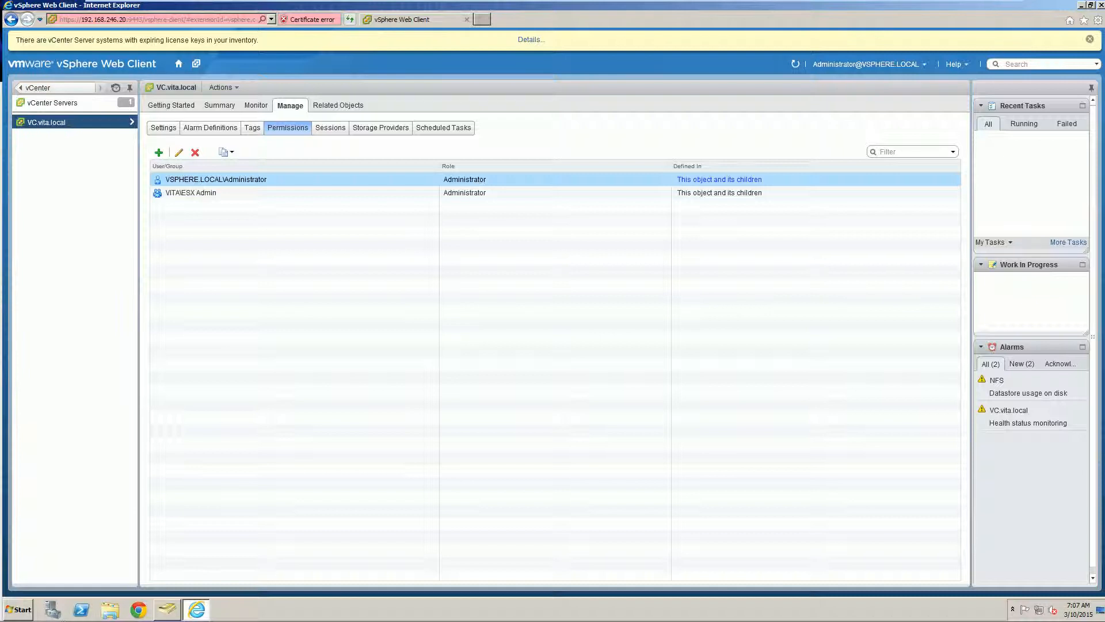
{"action": "left_click", "coordinate": [923, 64]}
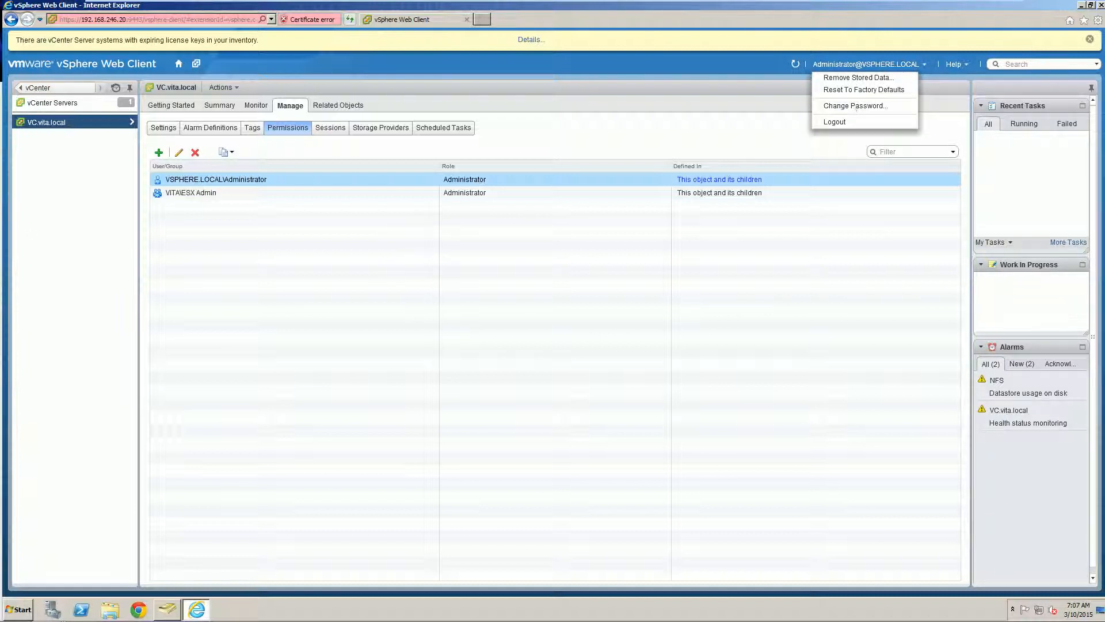
{"action": "left_click", "coordinate": [839, 120]}
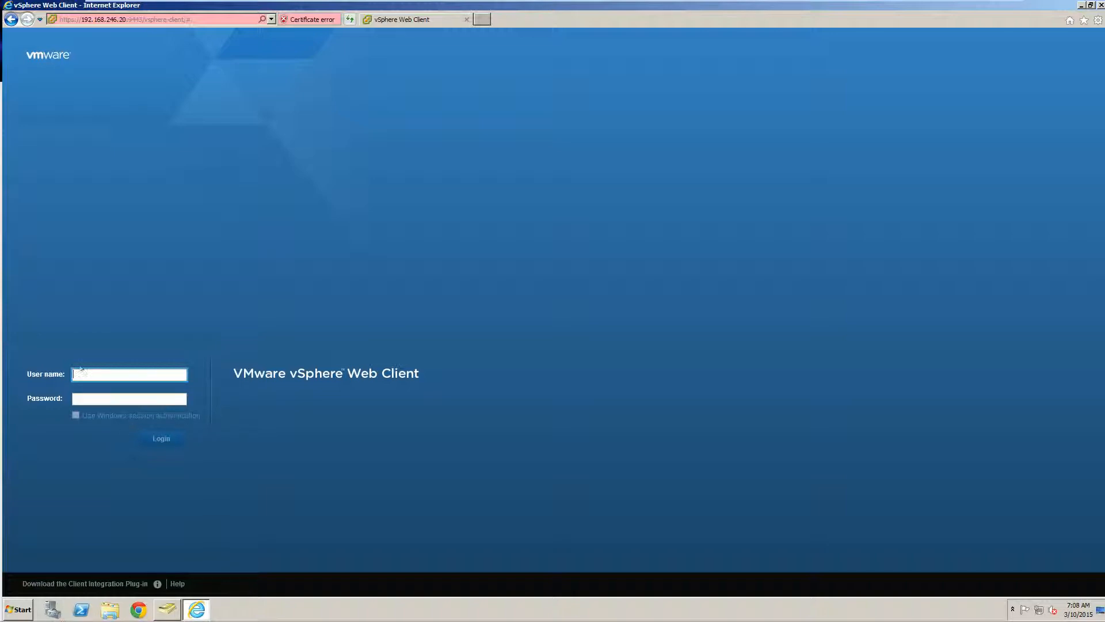
Log in with the vita.local domain account's user name and password
{"action": "type", "text": "vadmin@vita.local"}
{"action": "key", "text": "Tab"}
{"action": "type", "text": "V"}
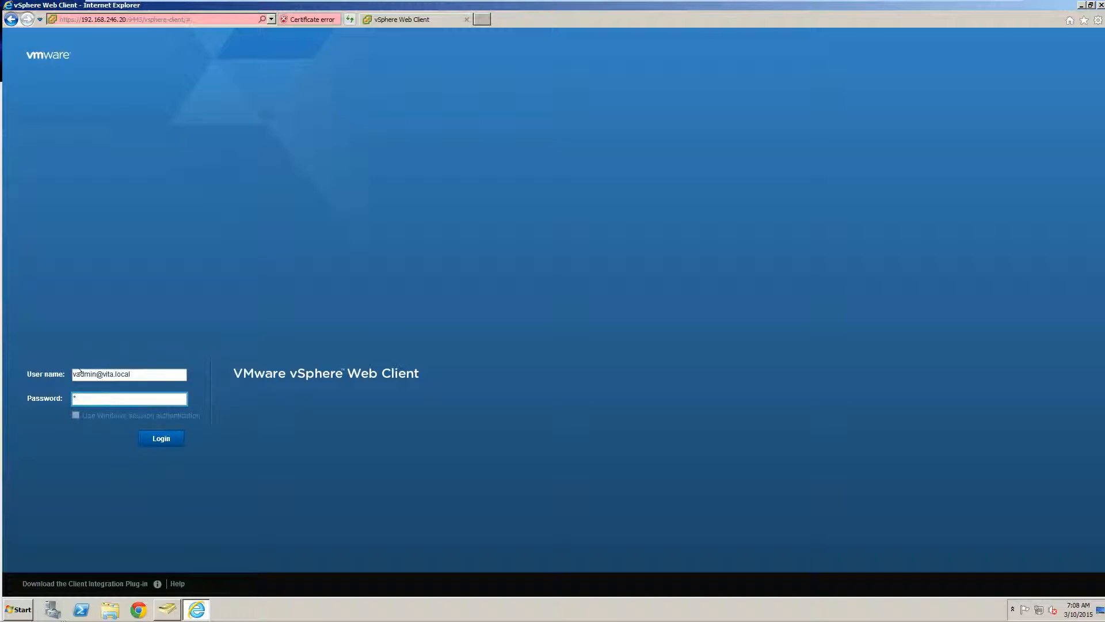
{"action": "type", "text": "Mware1!"}
{"action": "mouse_move", "coordinate": [85, 415]}
{"action": "left_click", "coordinate": [156, 433]}
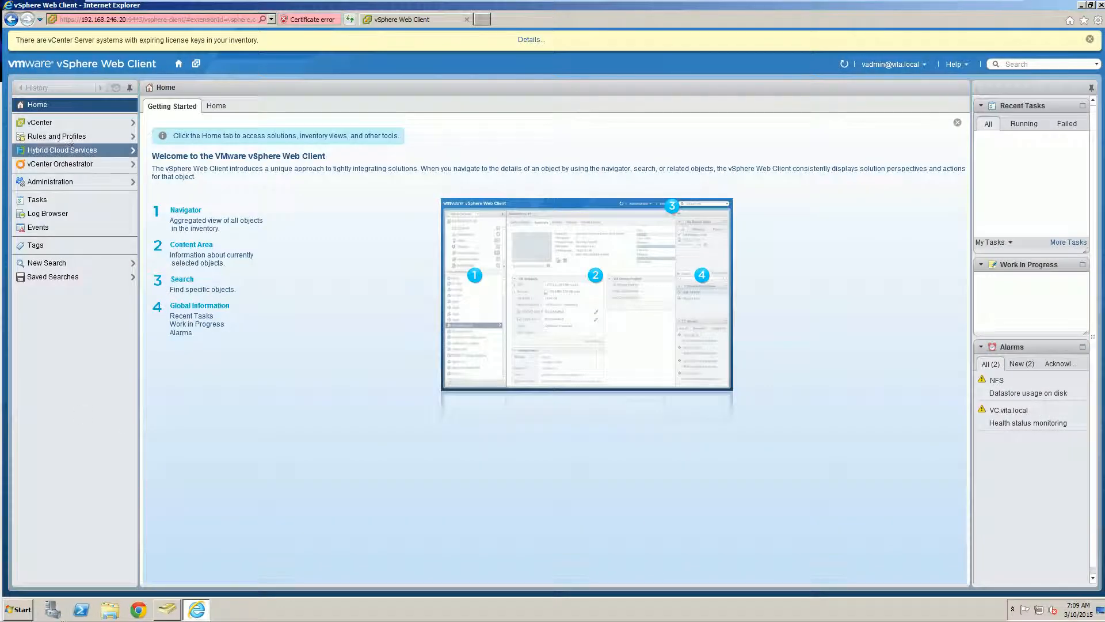
Browse the vCenter inventory, then view the Roles list under Administration
{"action": "left_click", "coordinate": [38, 122]}
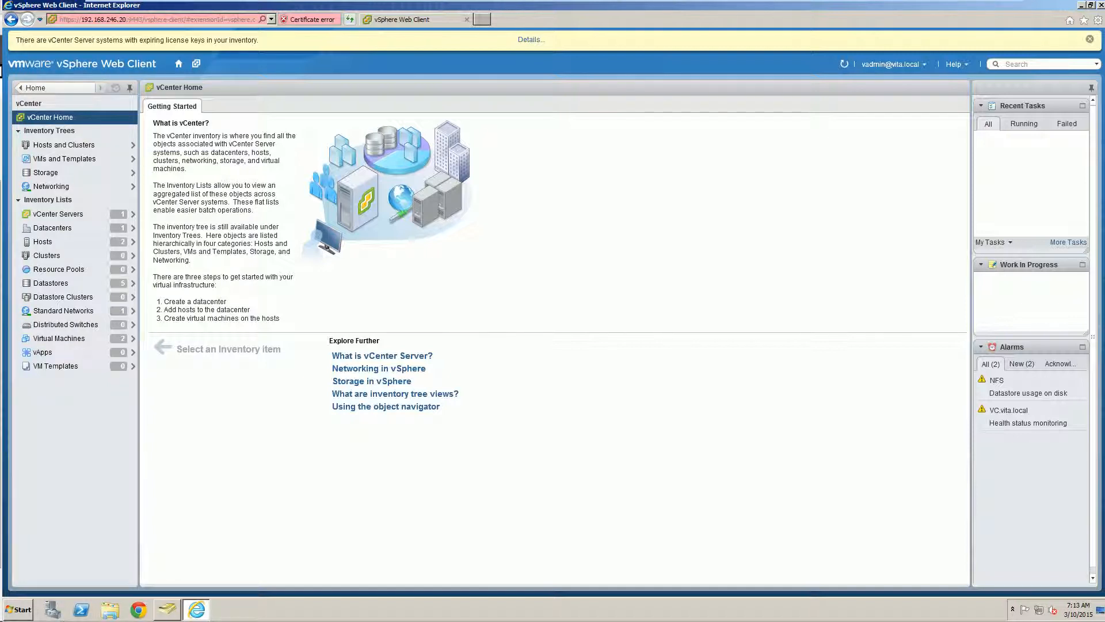
{"action": "left_click", "coordinate": [69, 87]}
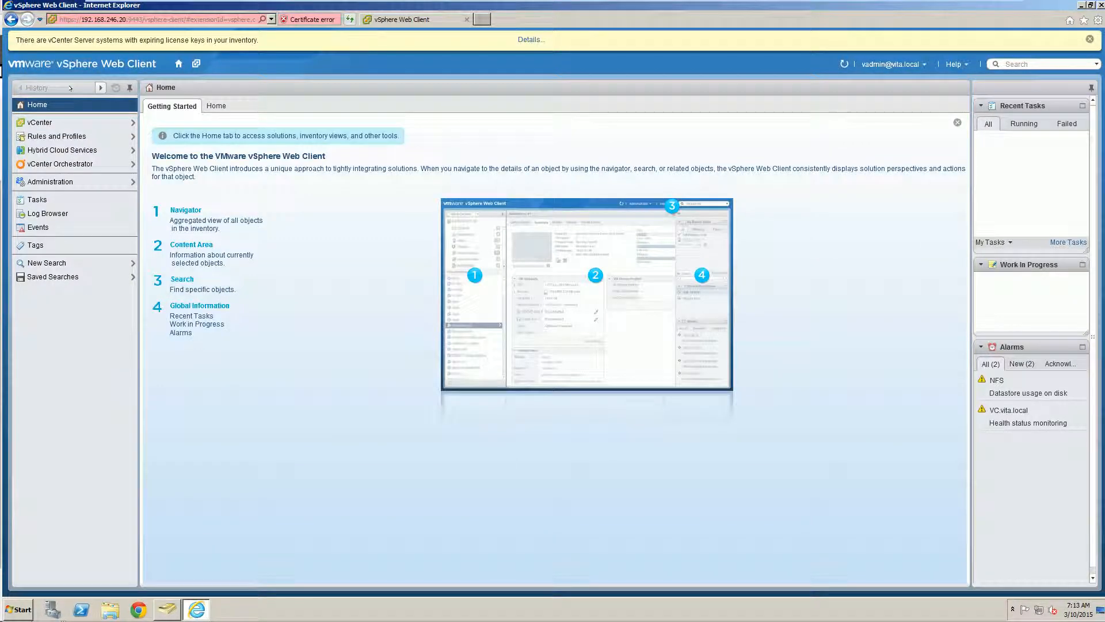
{"action": "left_click", "coordinate": [46, 181]}
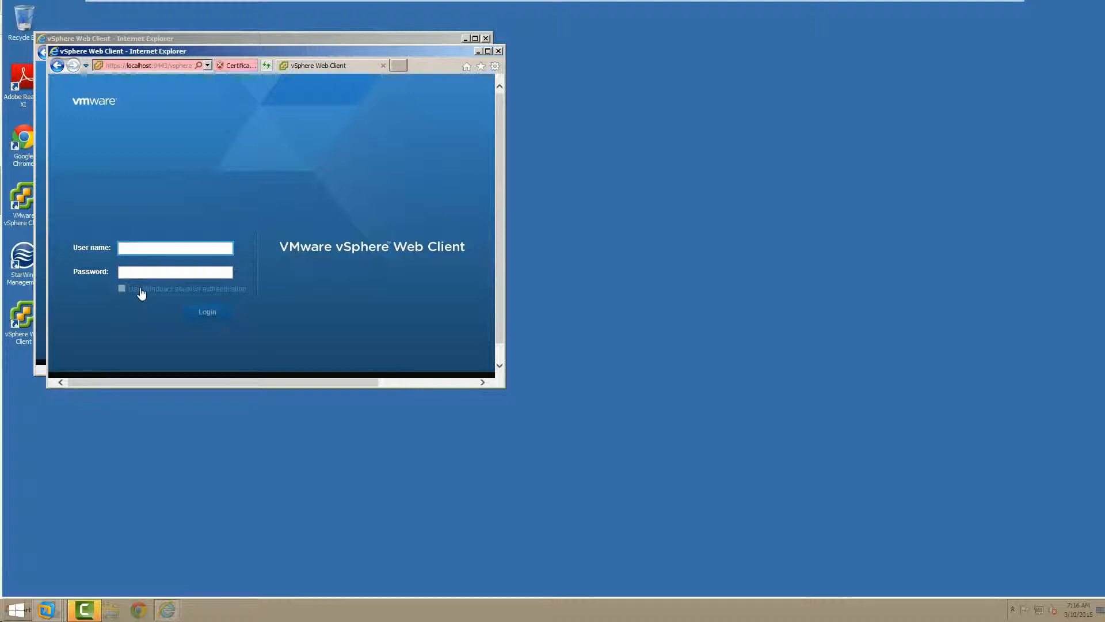
Enlarge the browser window and download the Client Integration Plug-in from the login page
{"action": "mouse_move", "coordinate": [138, 287]}
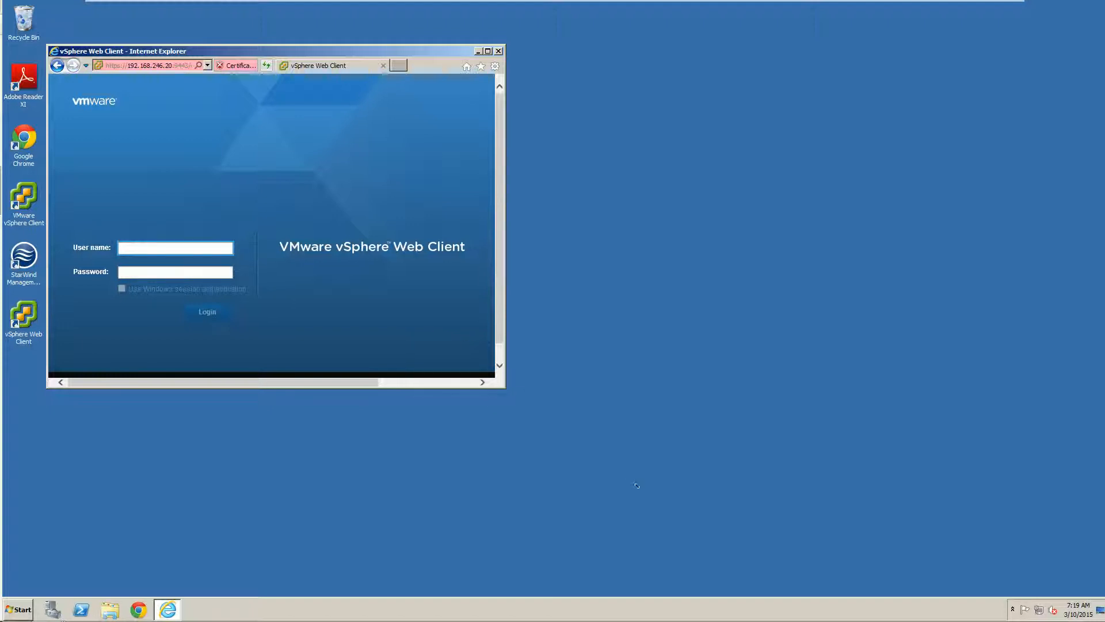
{"action": "left_click_drag", "start_coordinate": [637, 486], "coordinate": [639, 487]}
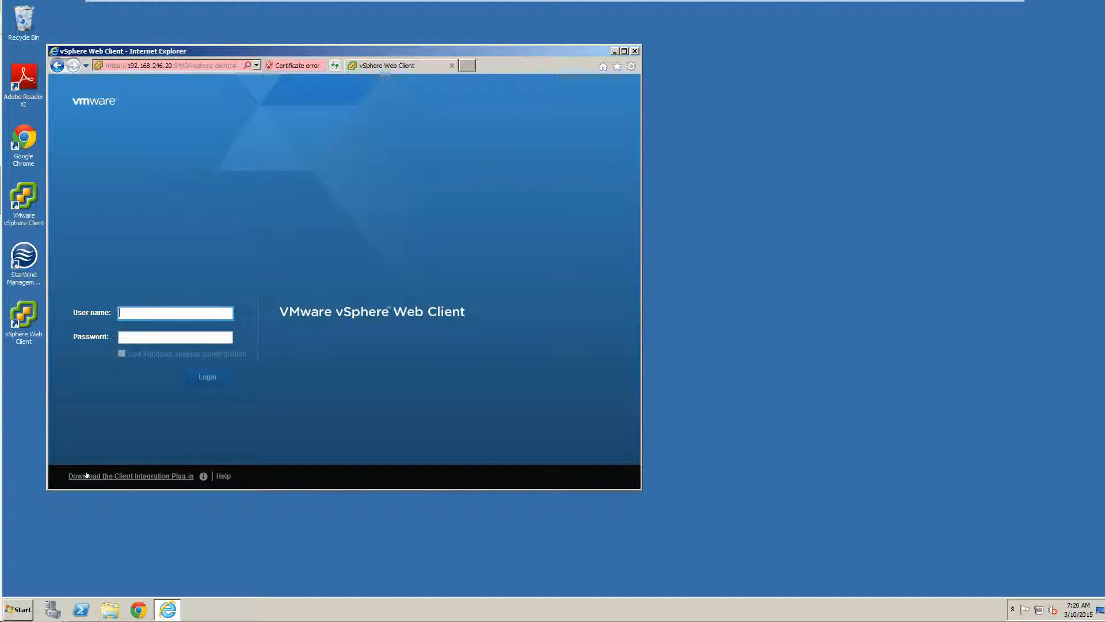
{"action": "left_click", "coordinate": [126, 476]}
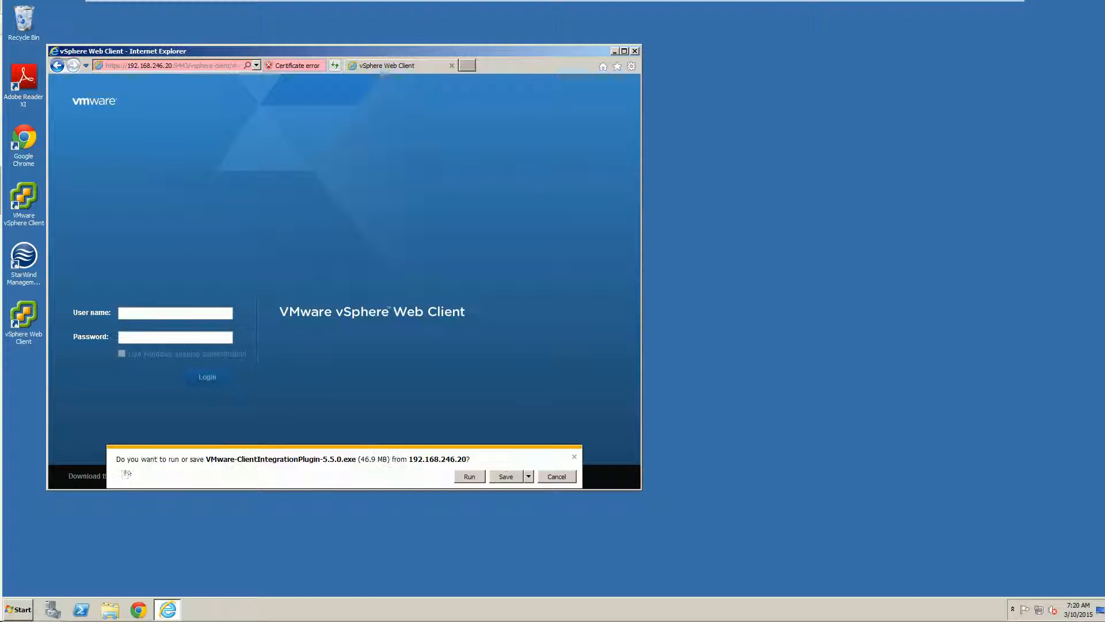
Run the plug-in installer, closing Internet Explorer and retrying until the welcome page appears
{"action": "left_click", "coordinate": [467, 477]}
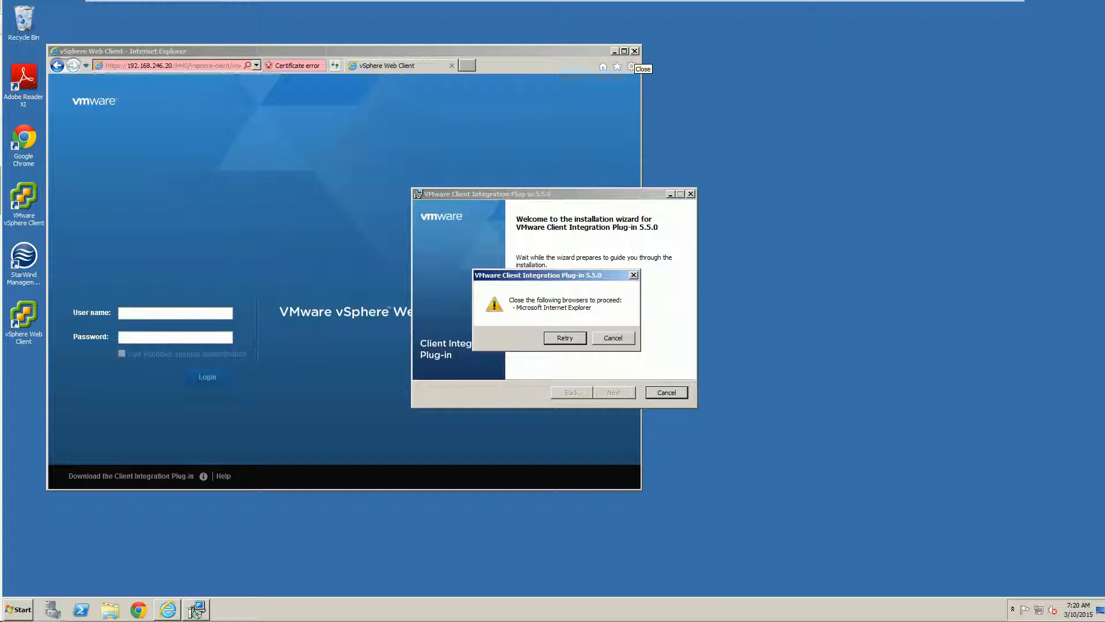
{"action": "left_click", "coordinate": [635, 51]}
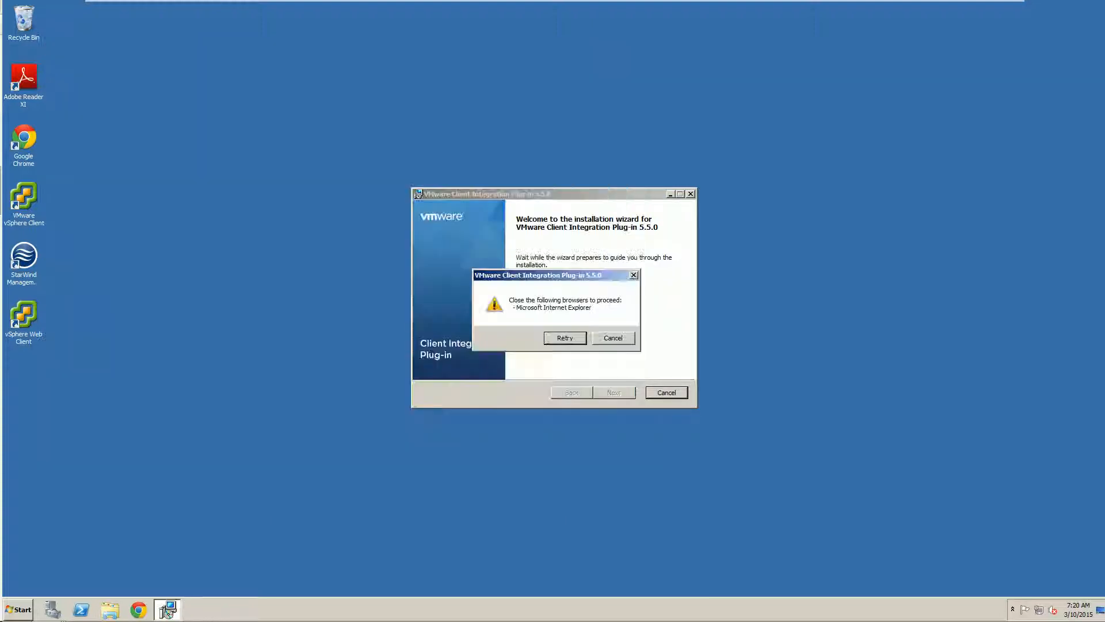
{"action": "left_click", "coordinate": [561, 335]}
{"action": "left_click", "coordinate": [562, 336]}
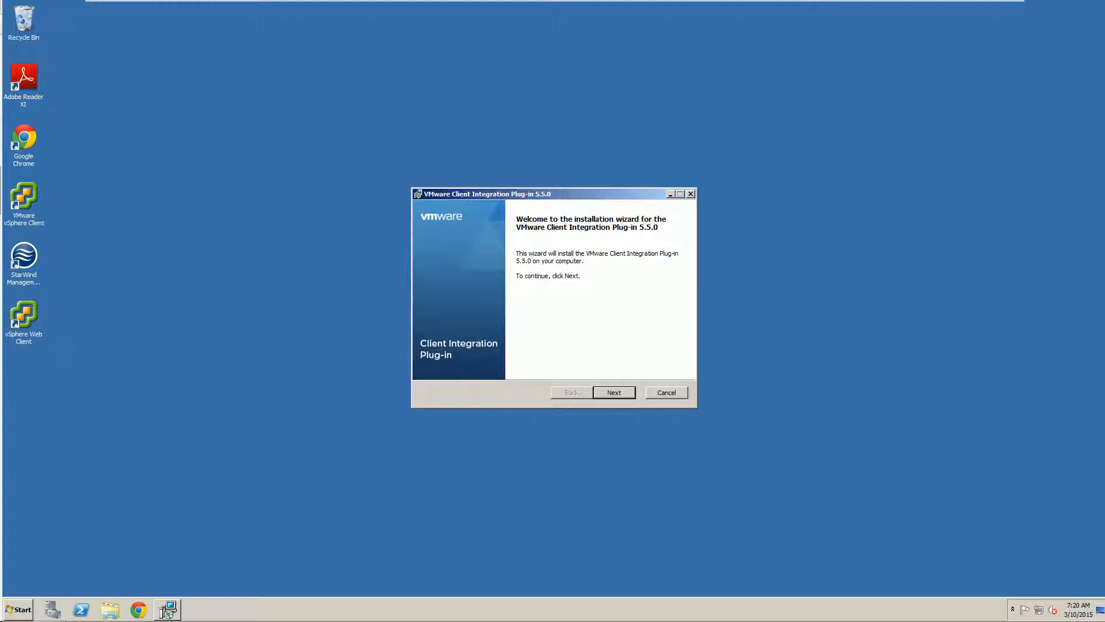
Accept the licence and install Client Integration Plug-in 5.5.0 into the default folder
{"action": "left_click", "coordinate": [607, 391]}
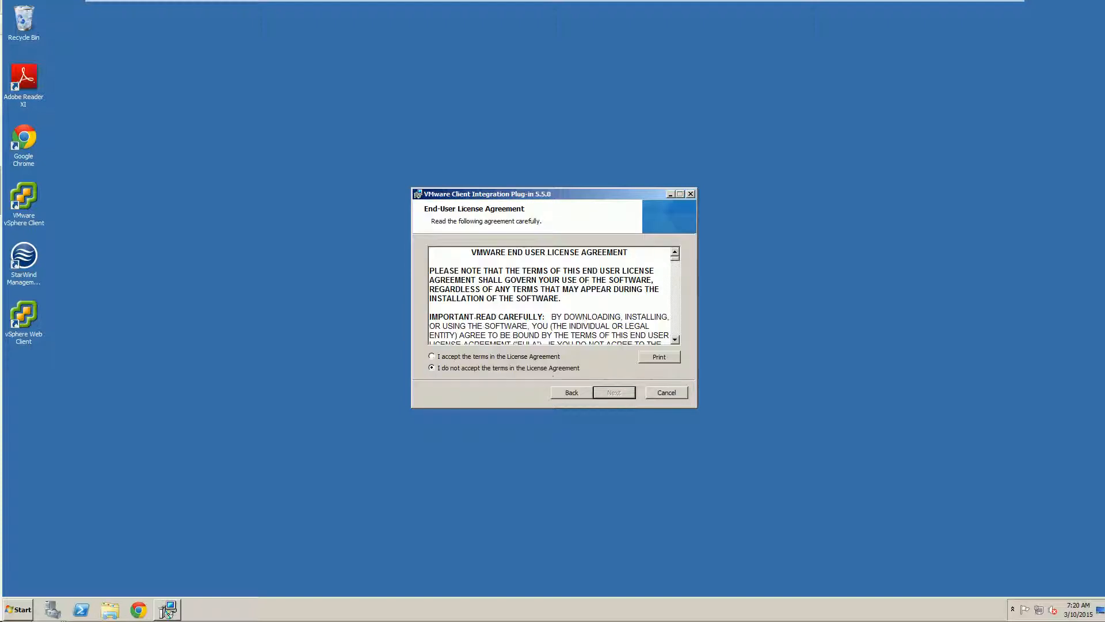
{"action": "left_click", "coordinate": [520, 355]}
{"action": "left_click", "coordinate": [607, 391]}
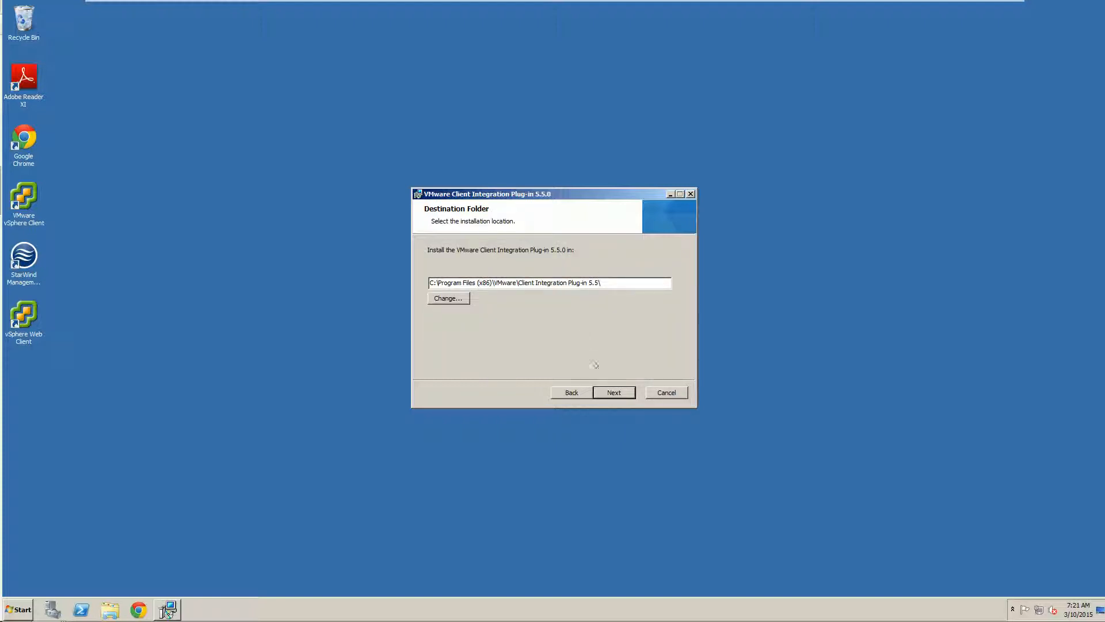
{"action": "left_click", "coordinate": [606, 391]}
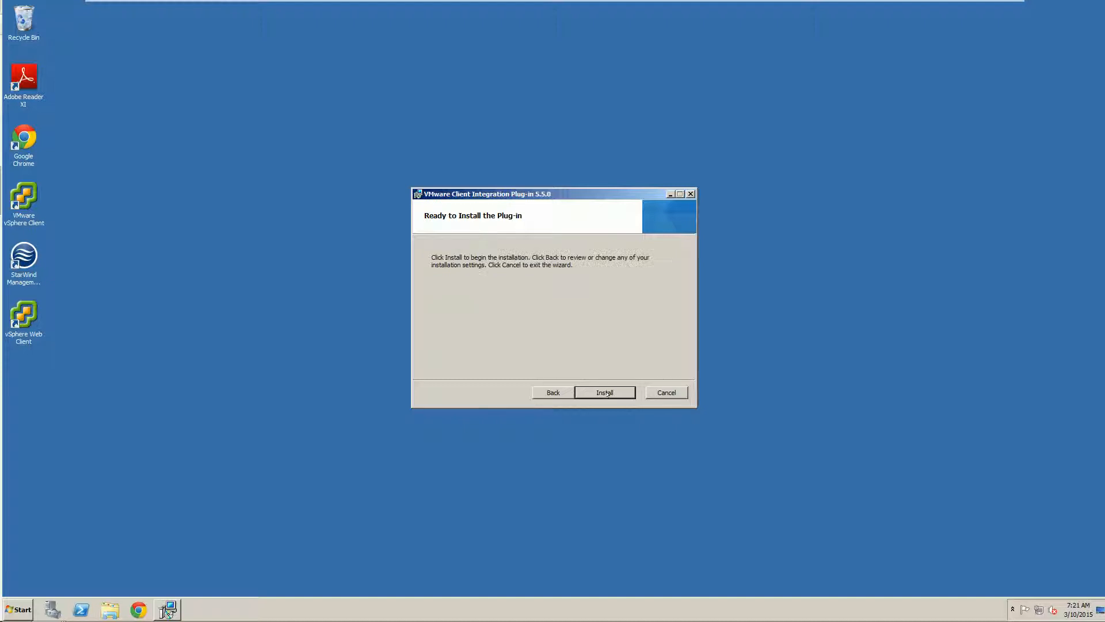
{"action": "left_click", "coordinate": [608, 392]}
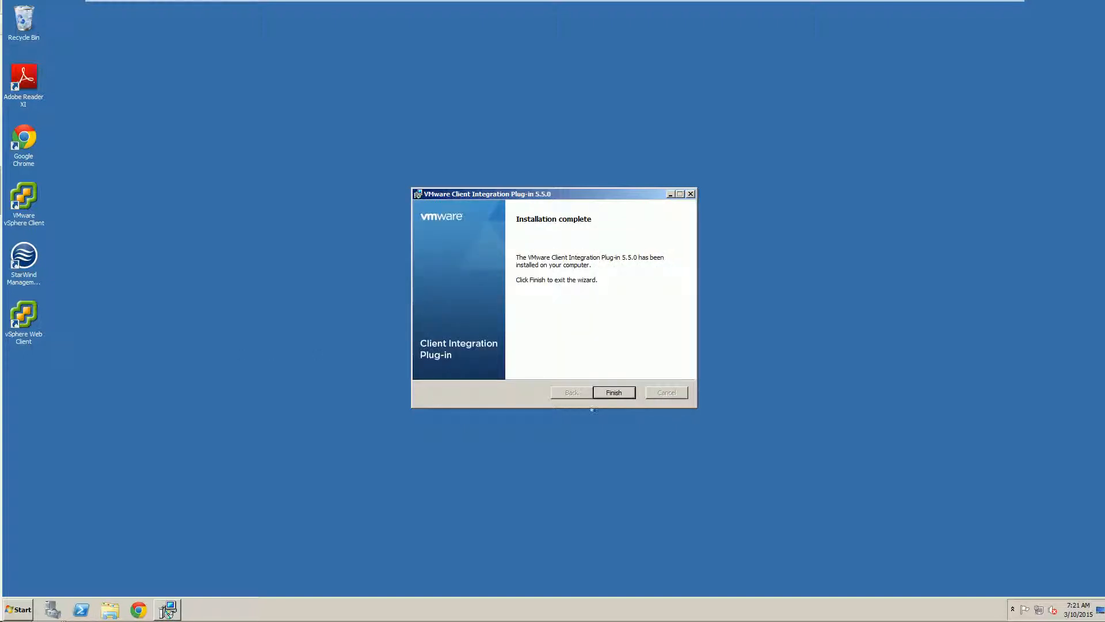
{"action": "left_click", "coordinate": [611, 394]}
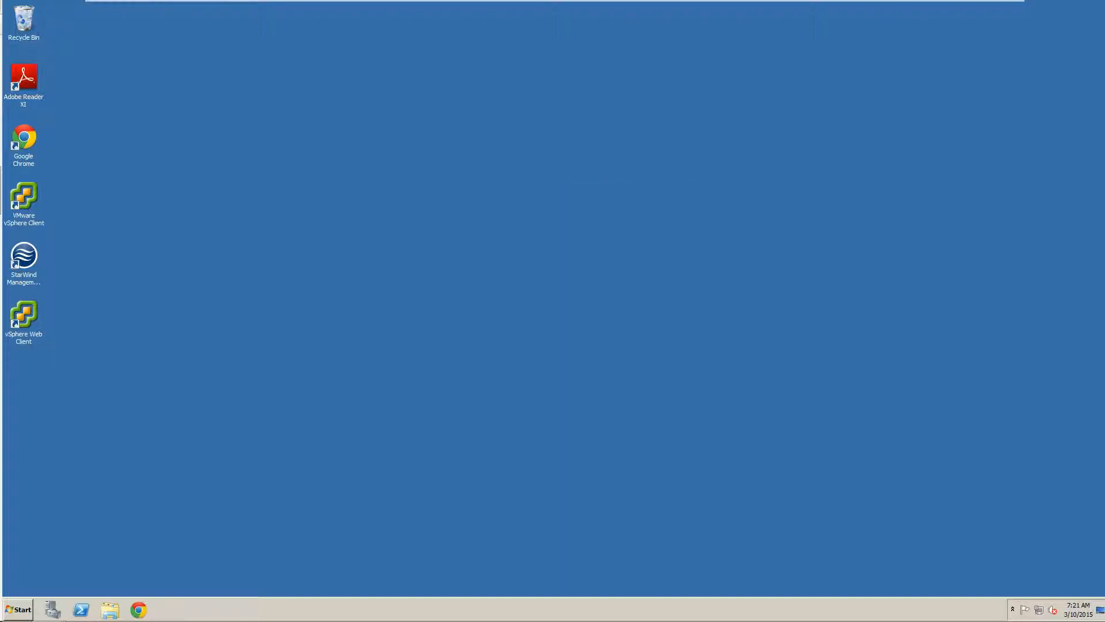
{"action": "left_click", "coordinate": [23, 604]}
{"action": "left_click", "coordinate": [74, 347]}
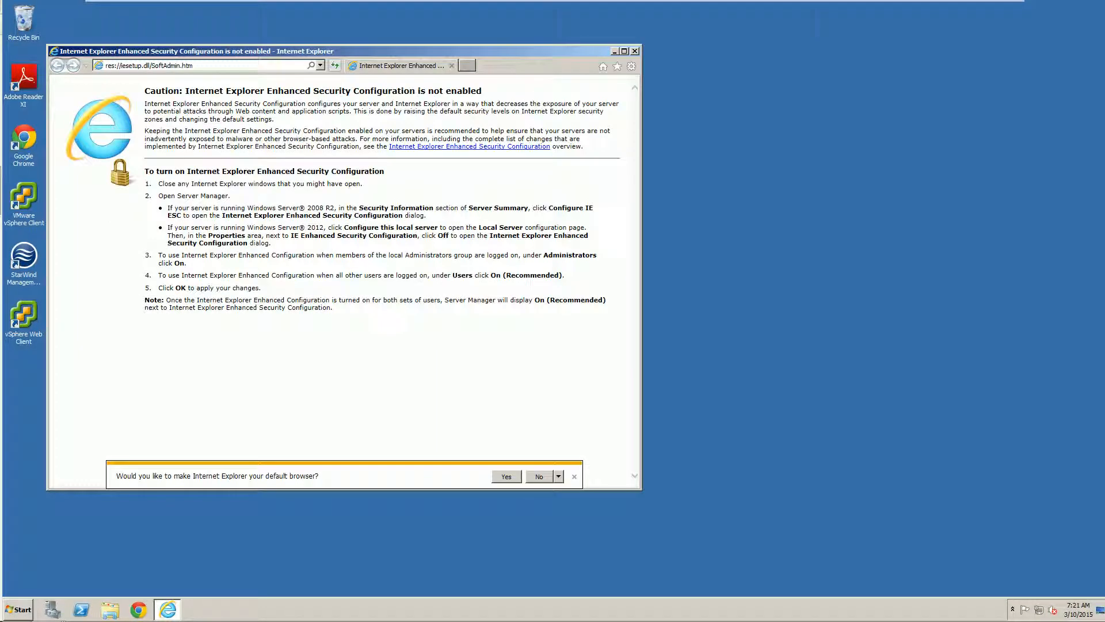
{"action": "left_click", "coordinate": [210, 67]}
{"action": "type", "text": "192.168.246.20:9443/"}
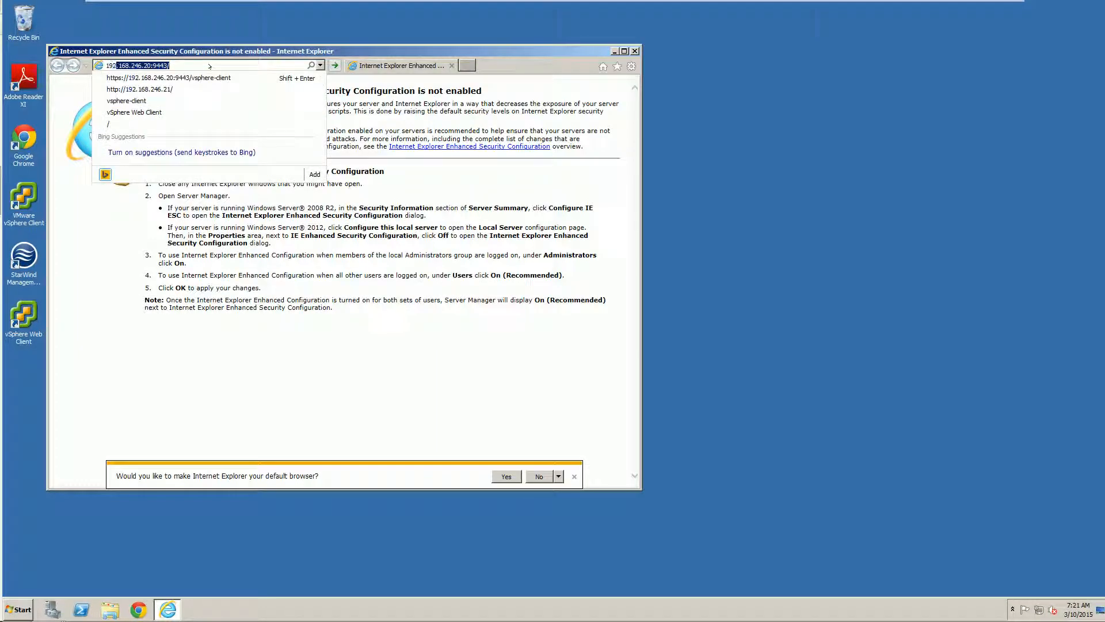
{"action": "left_click", "coordinate": [169, 77]}
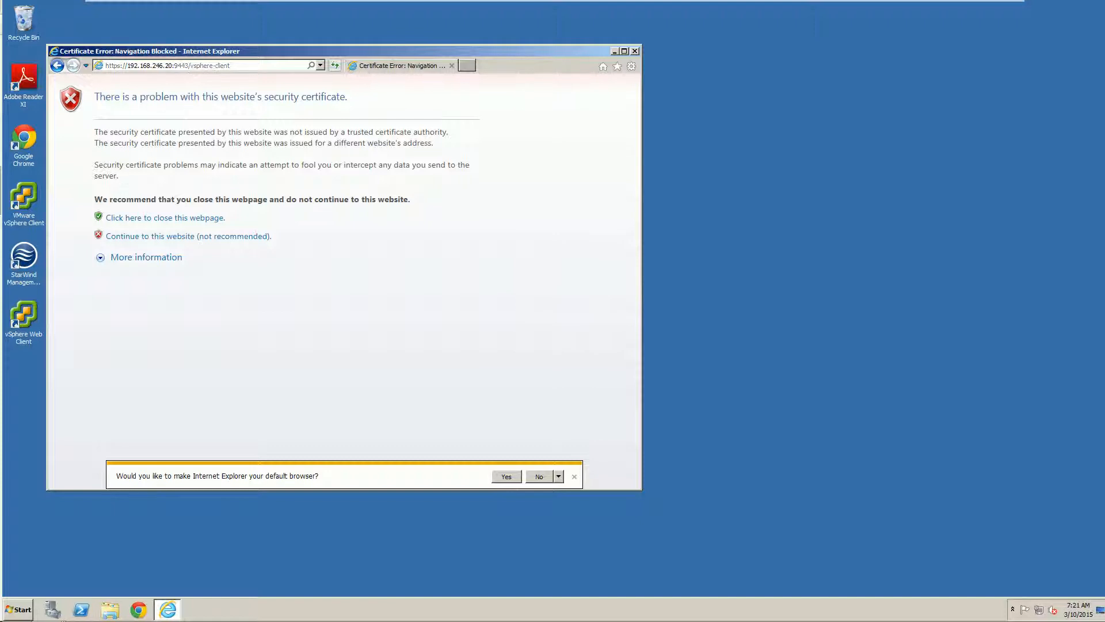
{"action": "left_click", "coordinate": [137, 236]}
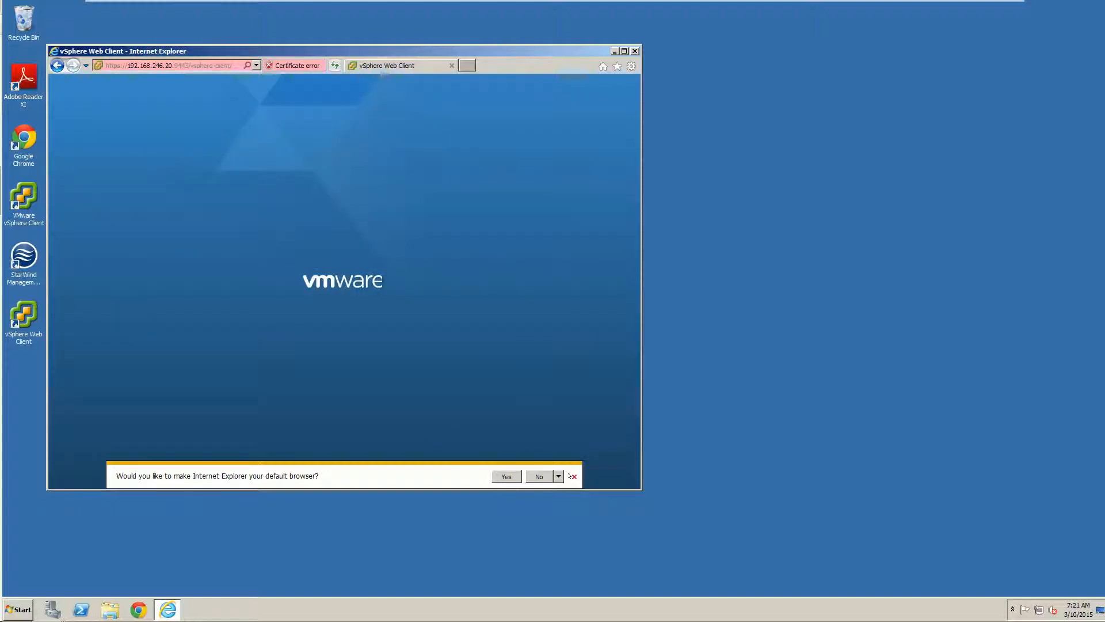
{"action": "left_click", "coordinate": [573, 476]}
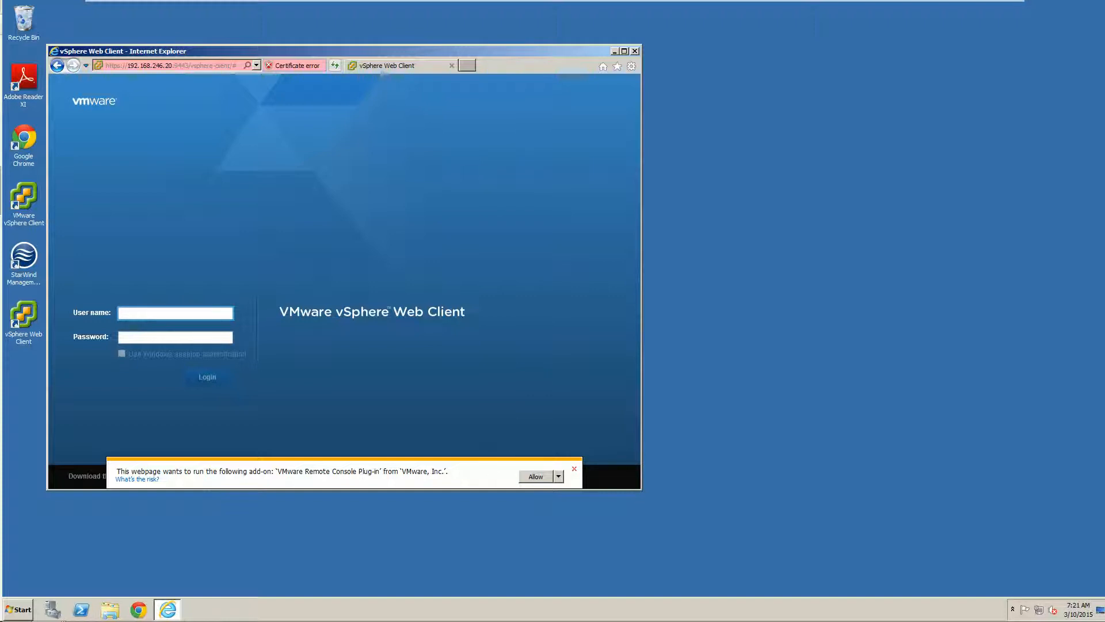
Allow the VMware Remote Console Plug-in add-on so the login form offers Windows session authentication
{"action": "left_click", "coordinate": [558, 475]}
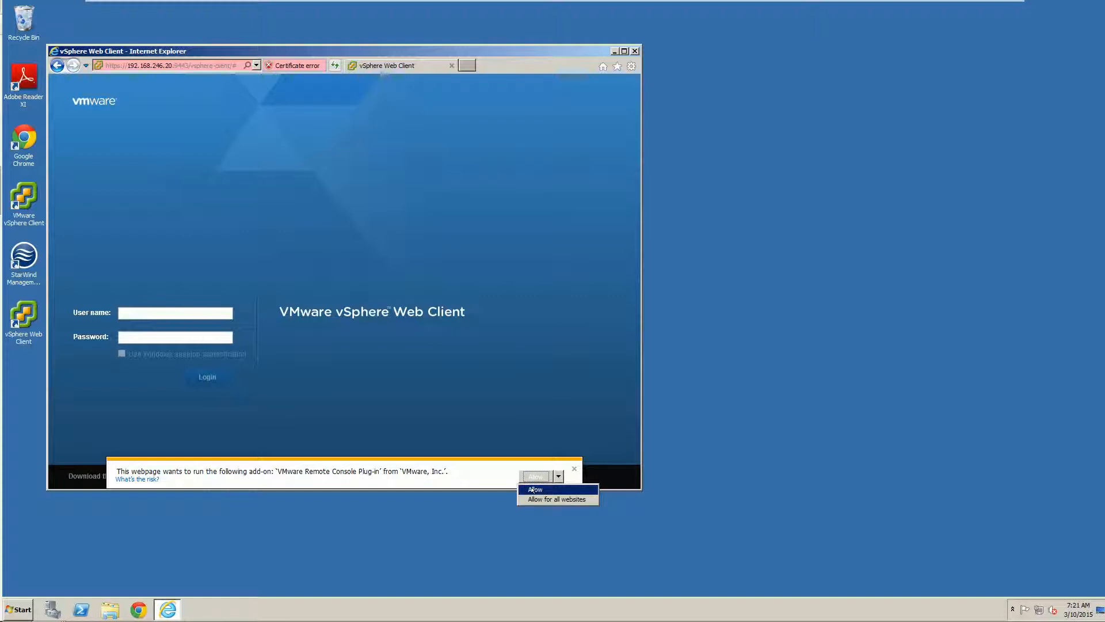
{"action": "left_click", "coordinate": [532, 489]}
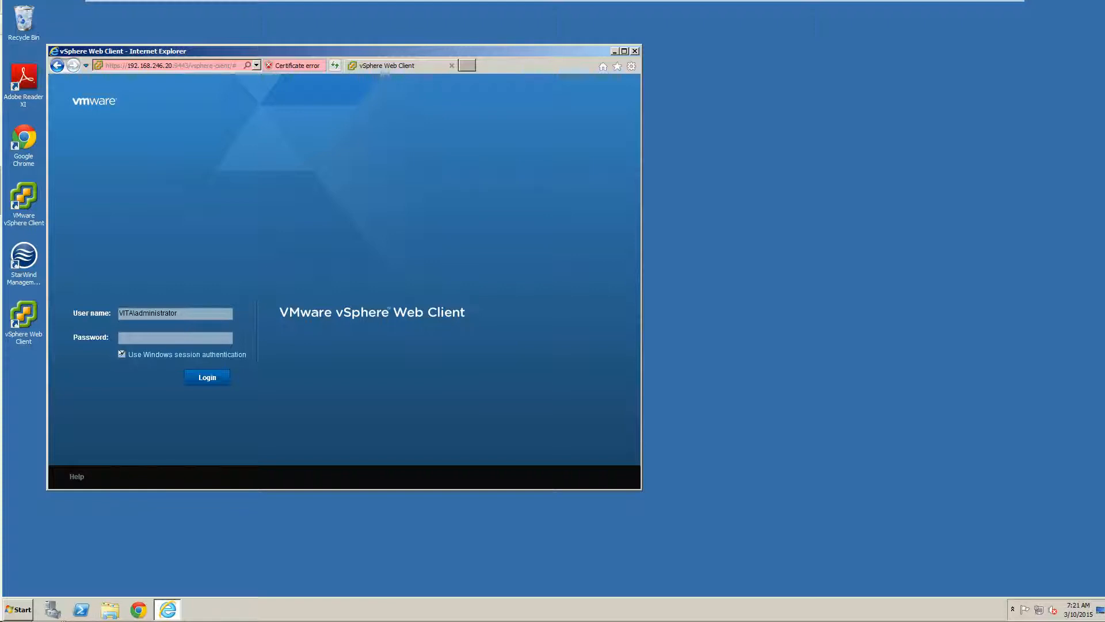
{"action": "left_click", "coordinate": [11, 604]}
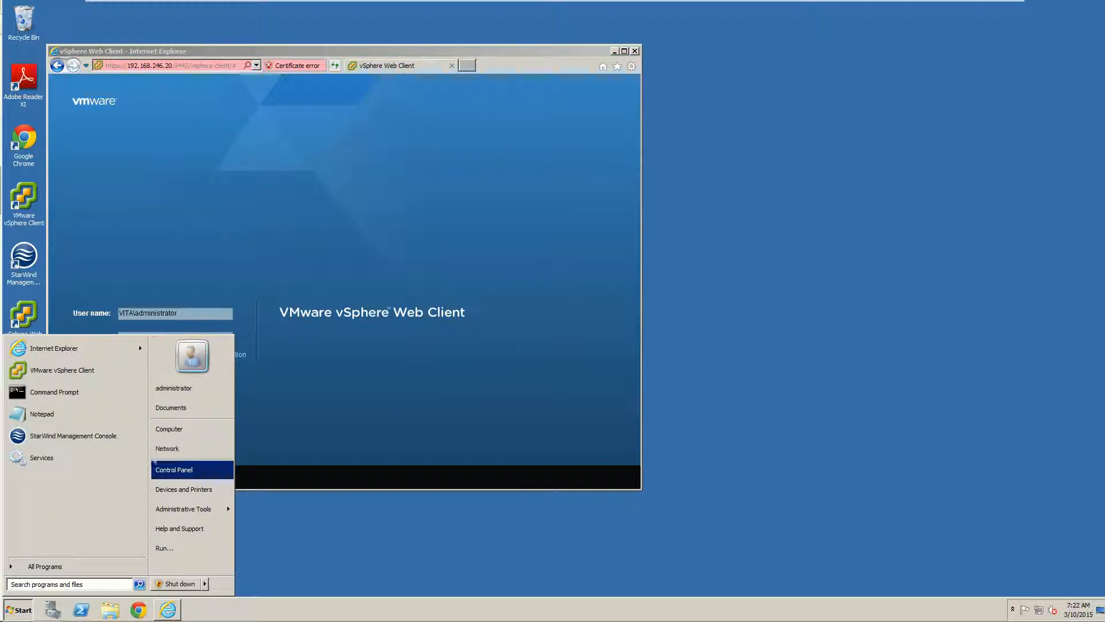
{"action": "left_click", "coordinate": [406, 402]}
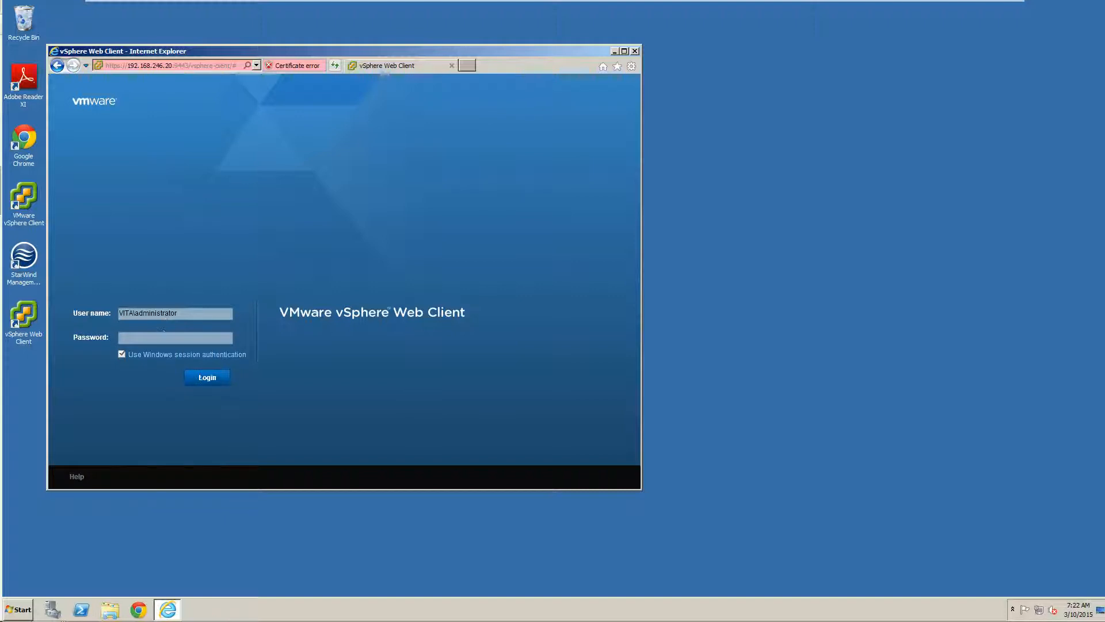
Log in via Windows session authentication, grant the plug-in site access, and go to vCenter home
{"action": "left_click", "coordinate": [199, 376]}
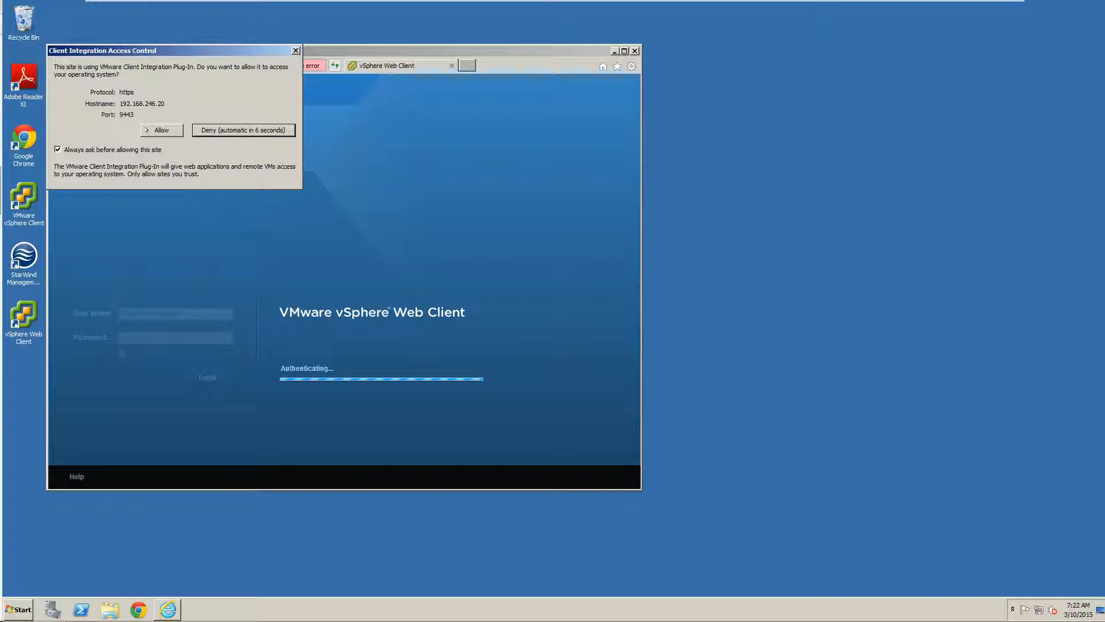
{"action": "left_click", "coordinate": [155, 130]}
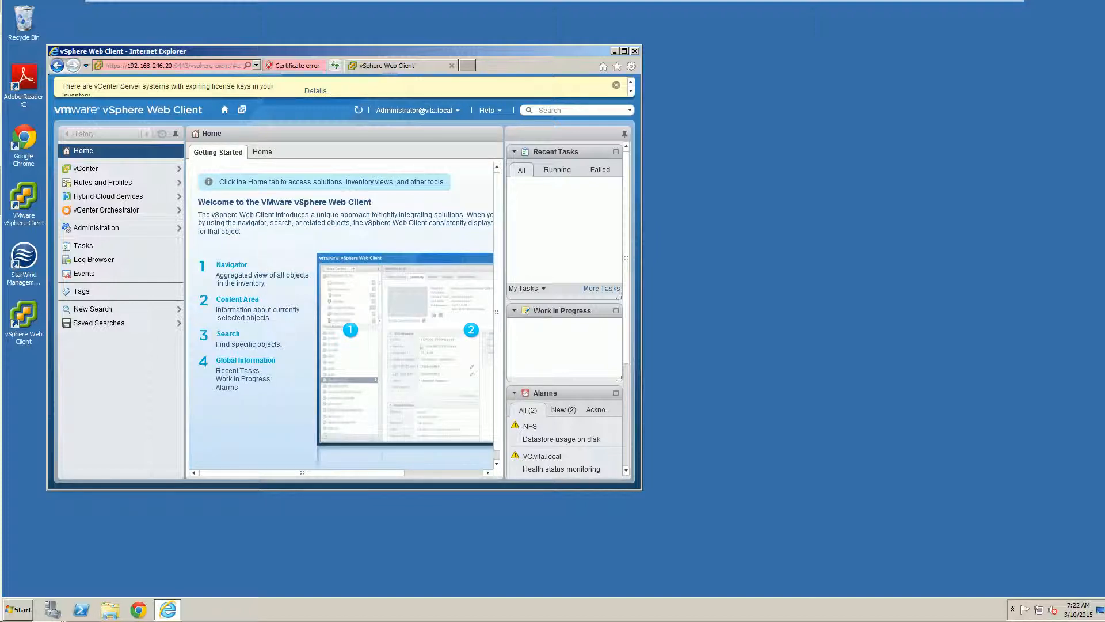
{"action": "left_click", "coordinate": [105, 169]}
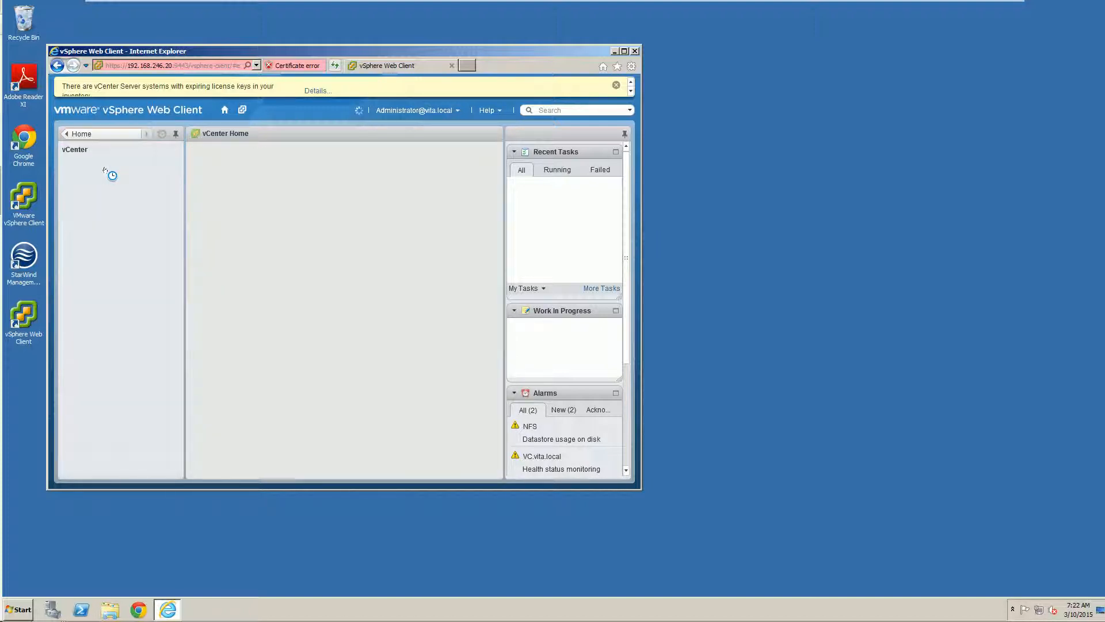